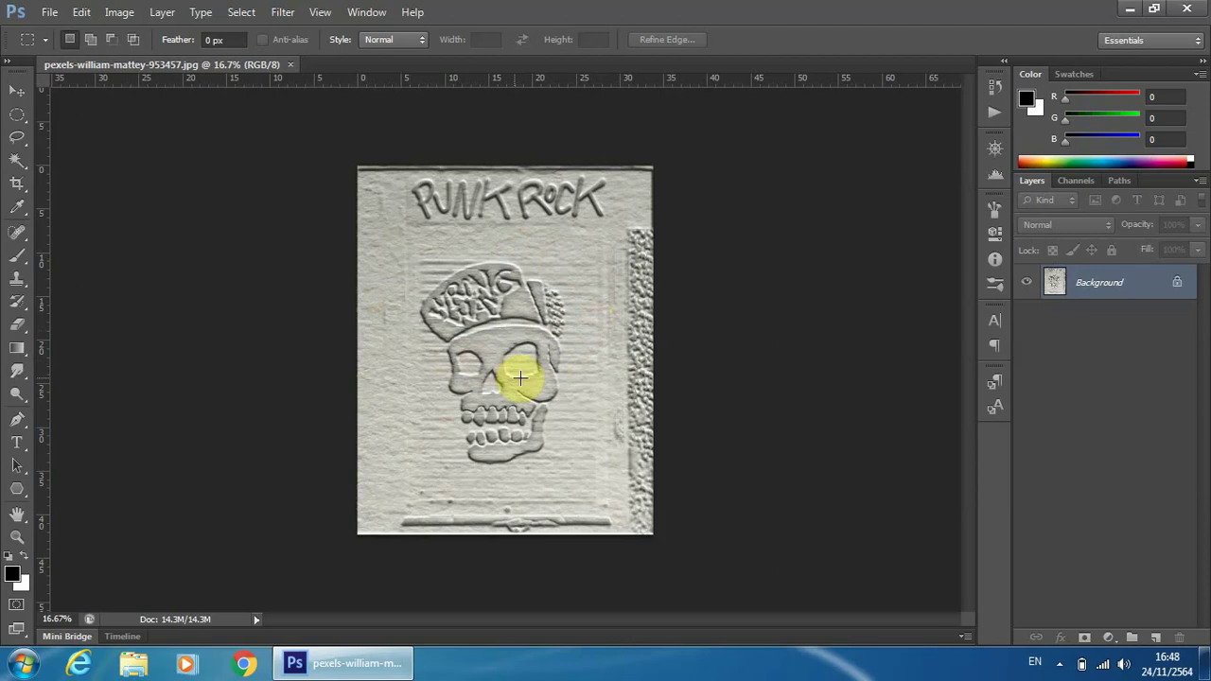
# Open texture paper1.jpg as a second document beside the skull photo
pyautogui.click(47, 12)
pyautogui.click(80, 51)
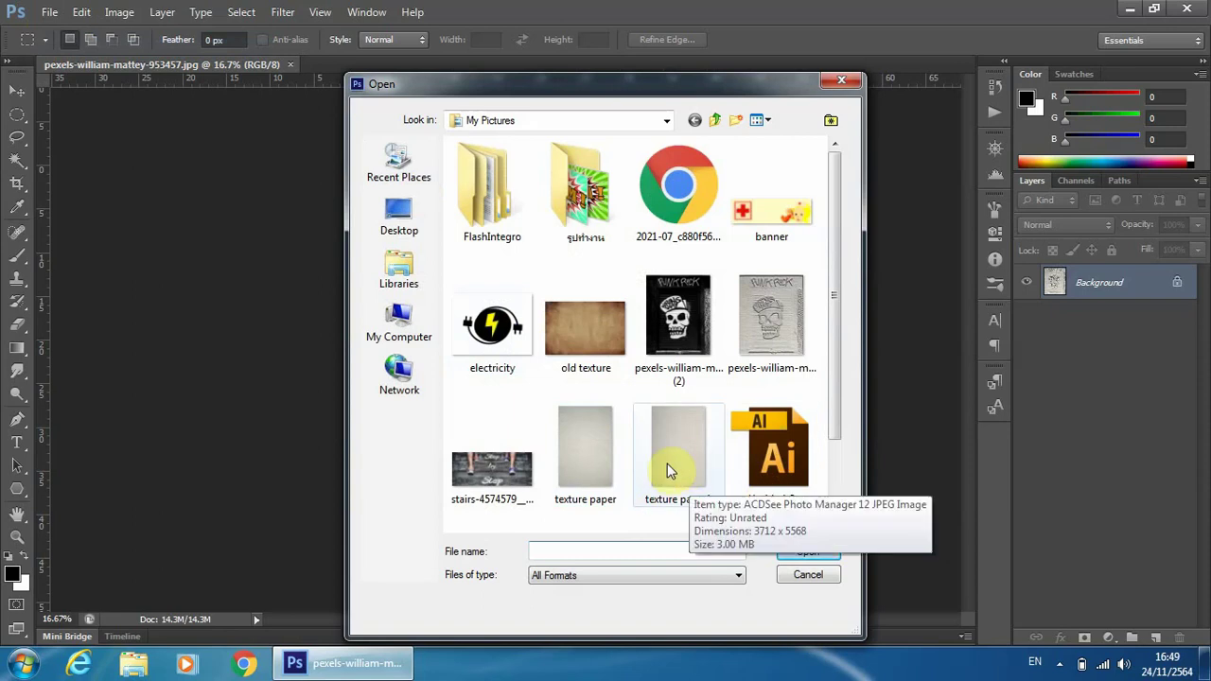
pyautogui.click(679, 463)
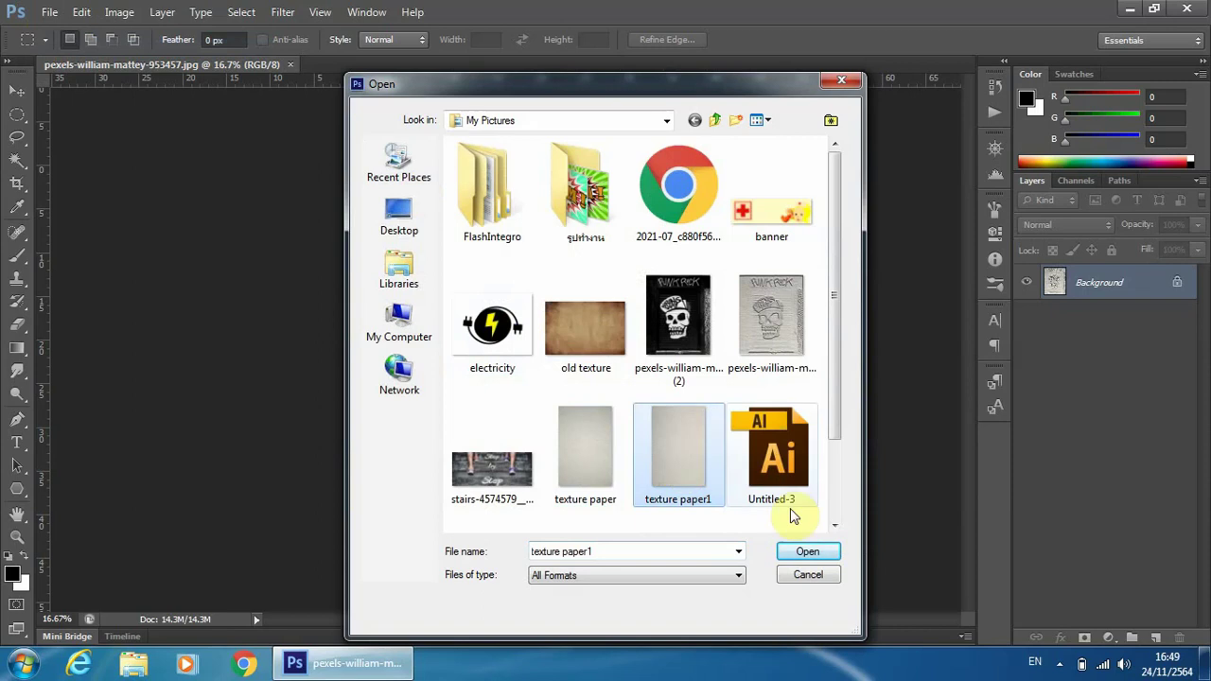
pyautogui.click(807, 551)
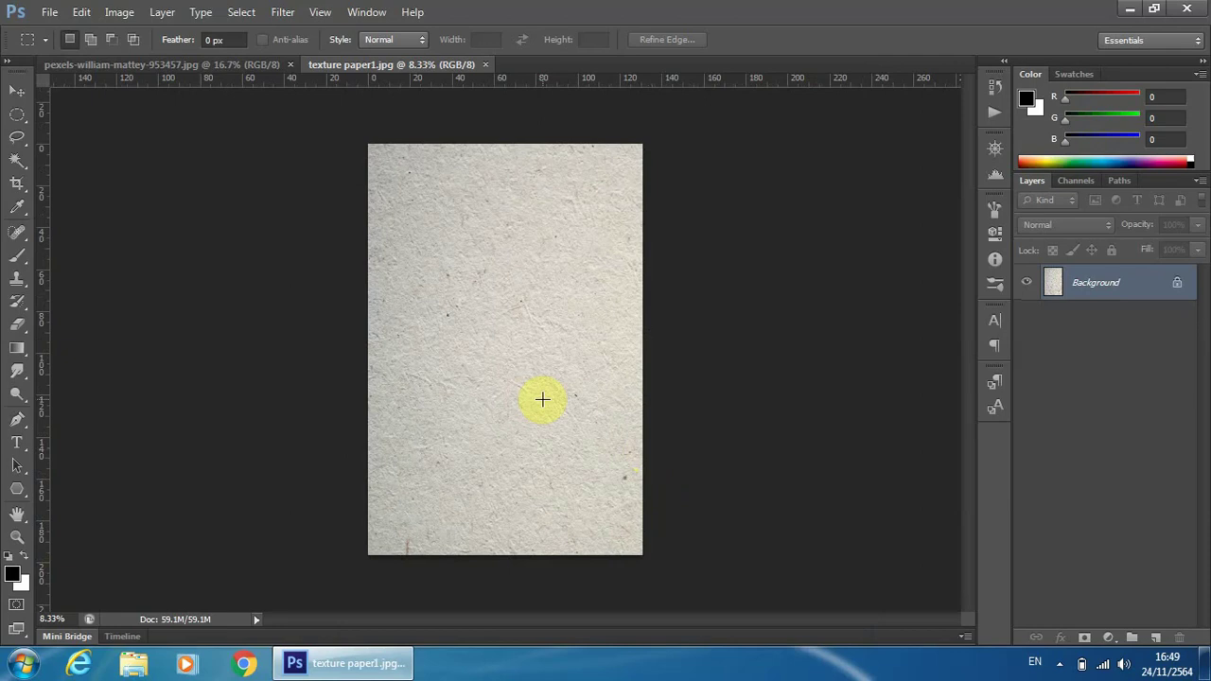
# Zoom in slightly and define the paper image as a pattern, keeping the name 'texture paper1.jpg'
pyautogui.scroll(1, 543, 402)
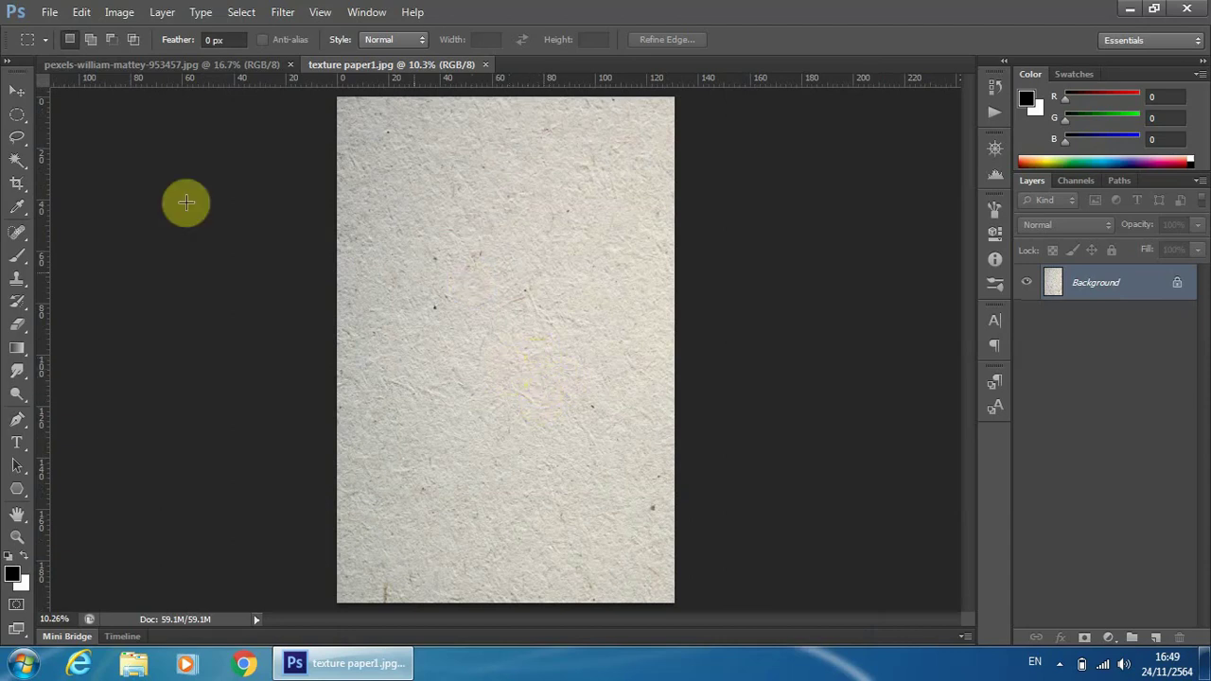
pyautogui.click(81, 12)
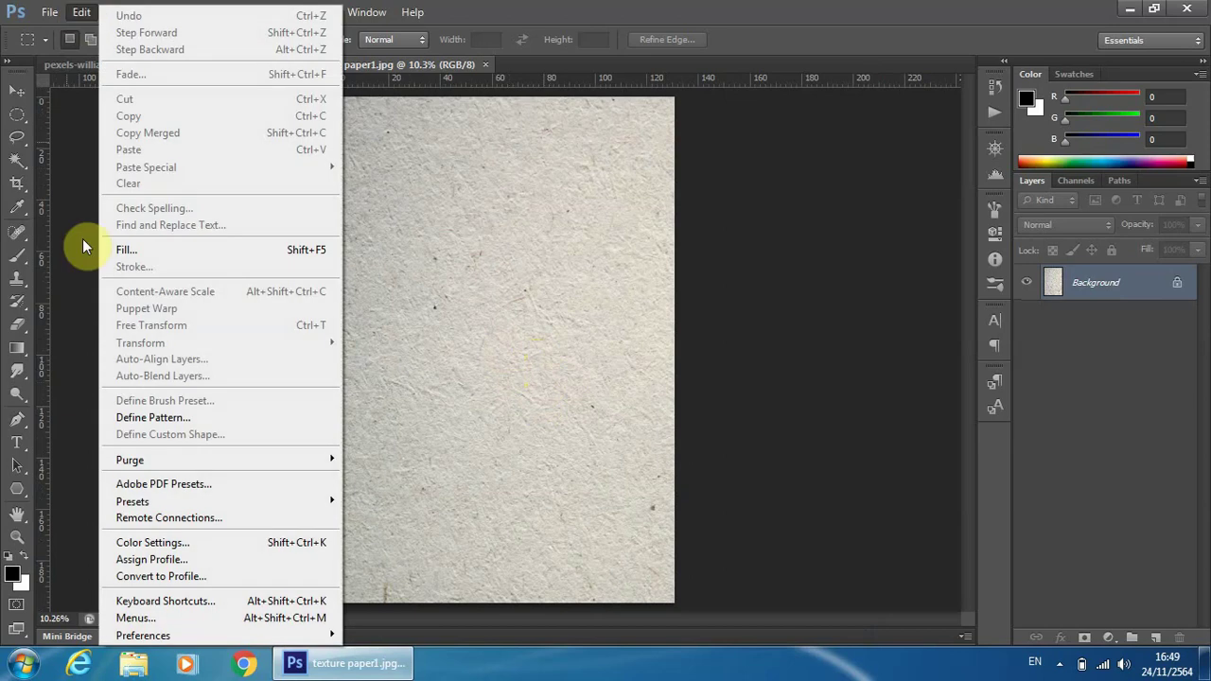
pyautogui.click(140, 418)
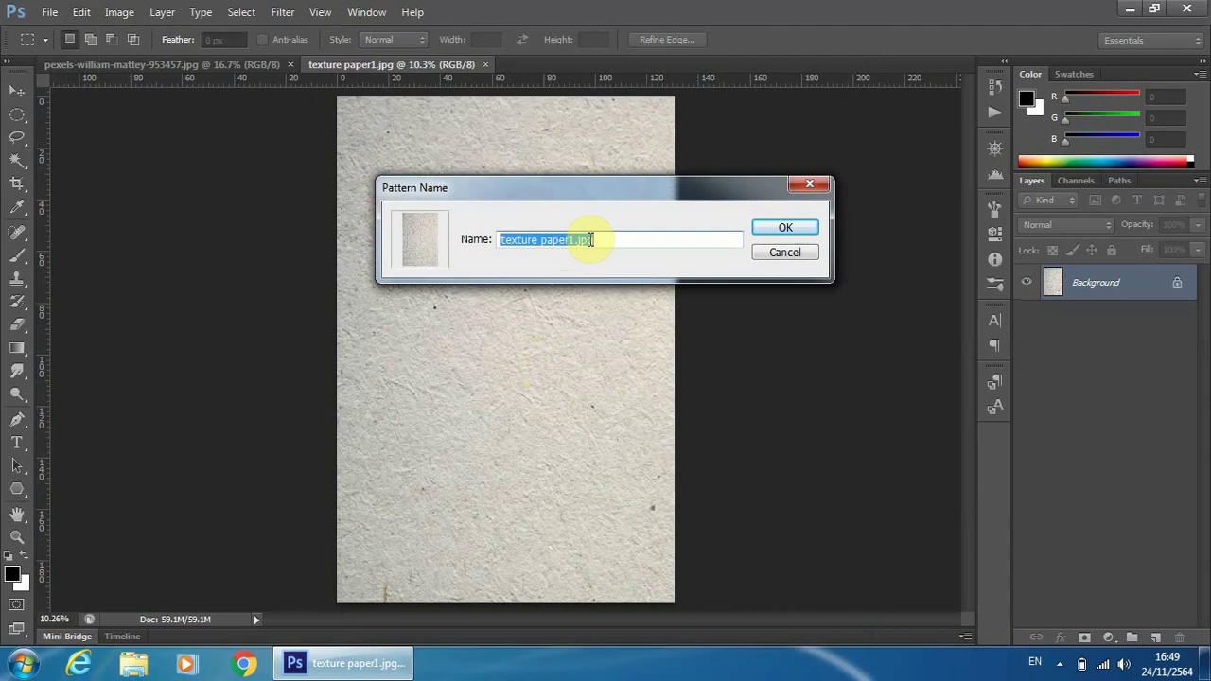
pyautogui.click(785, 229)
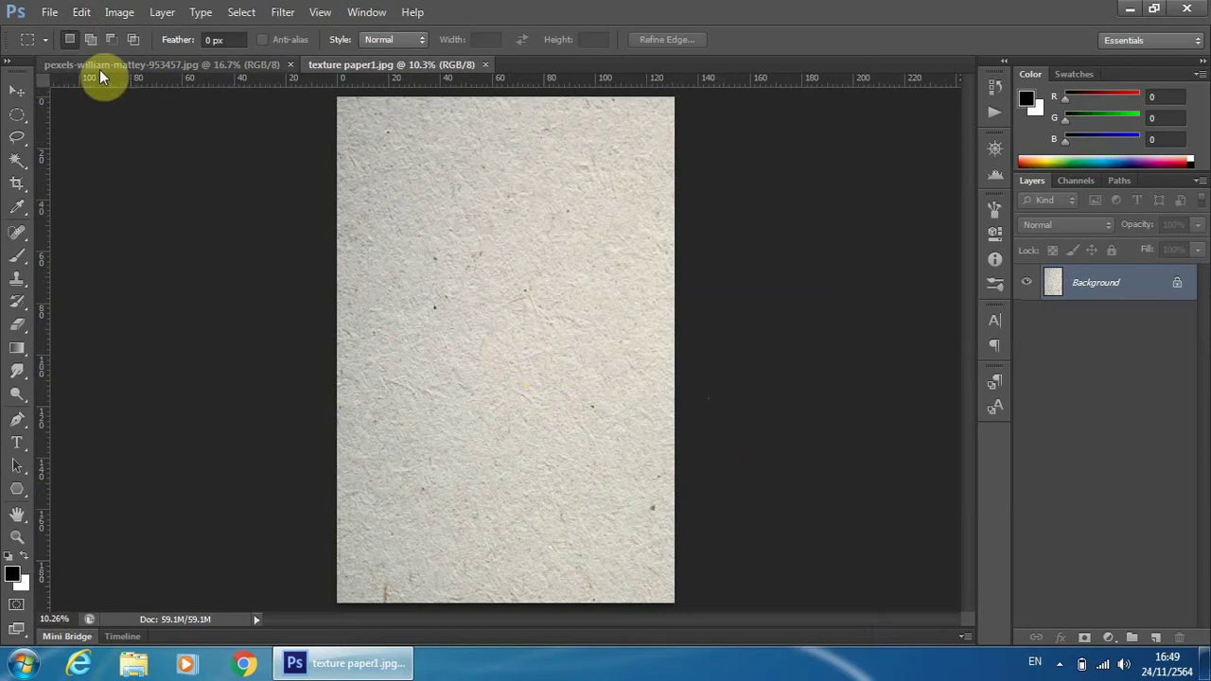
# Open the skull graffiti photo pexels-william-mattey-953457 (2).jpg as a third document
pyautogui.click(48, 13)
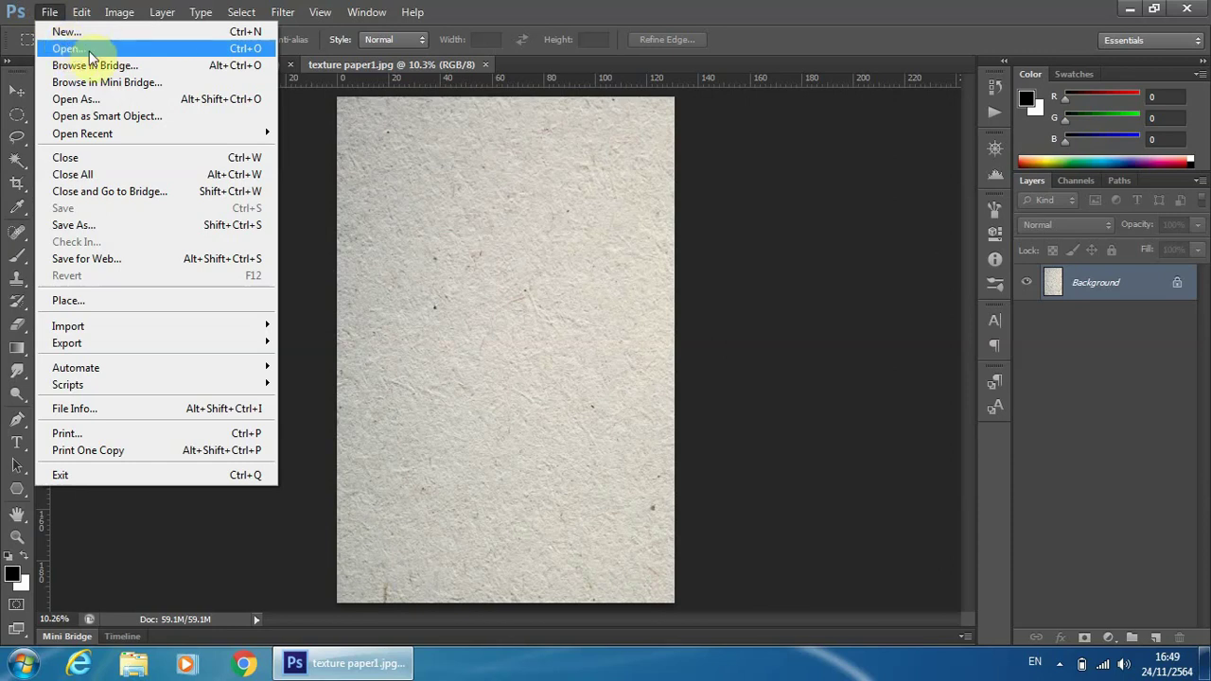
pyautogui.click(70, 49)
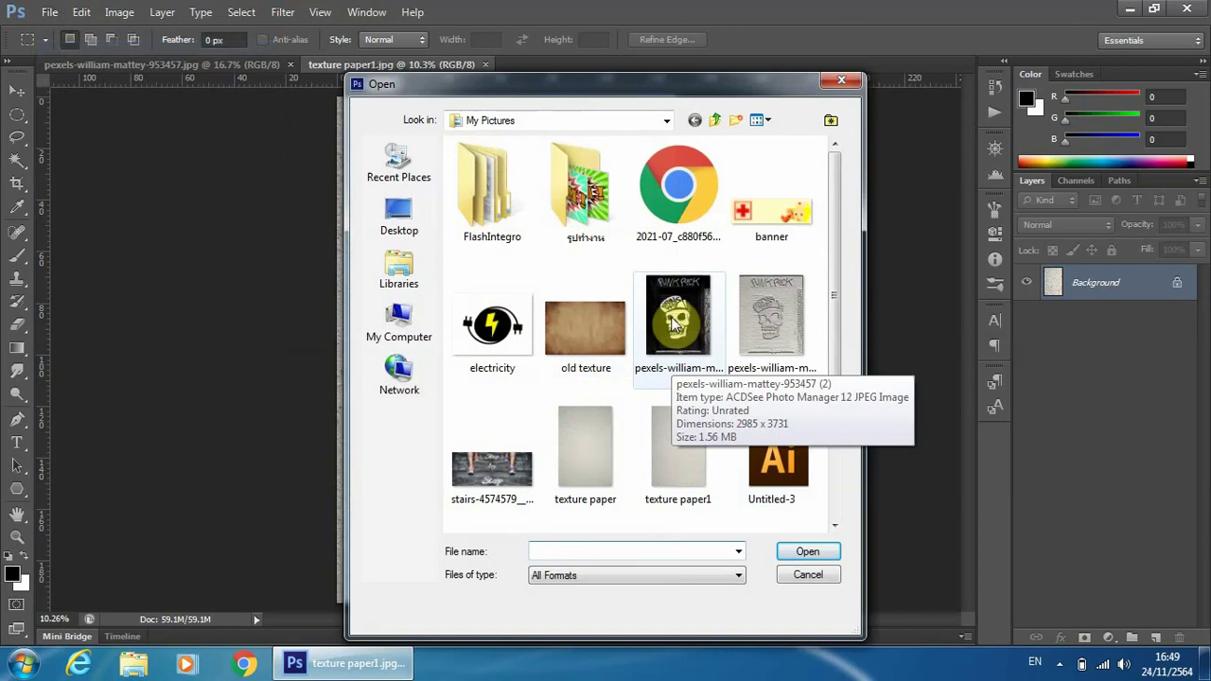
pyautogui.click(679, 323)
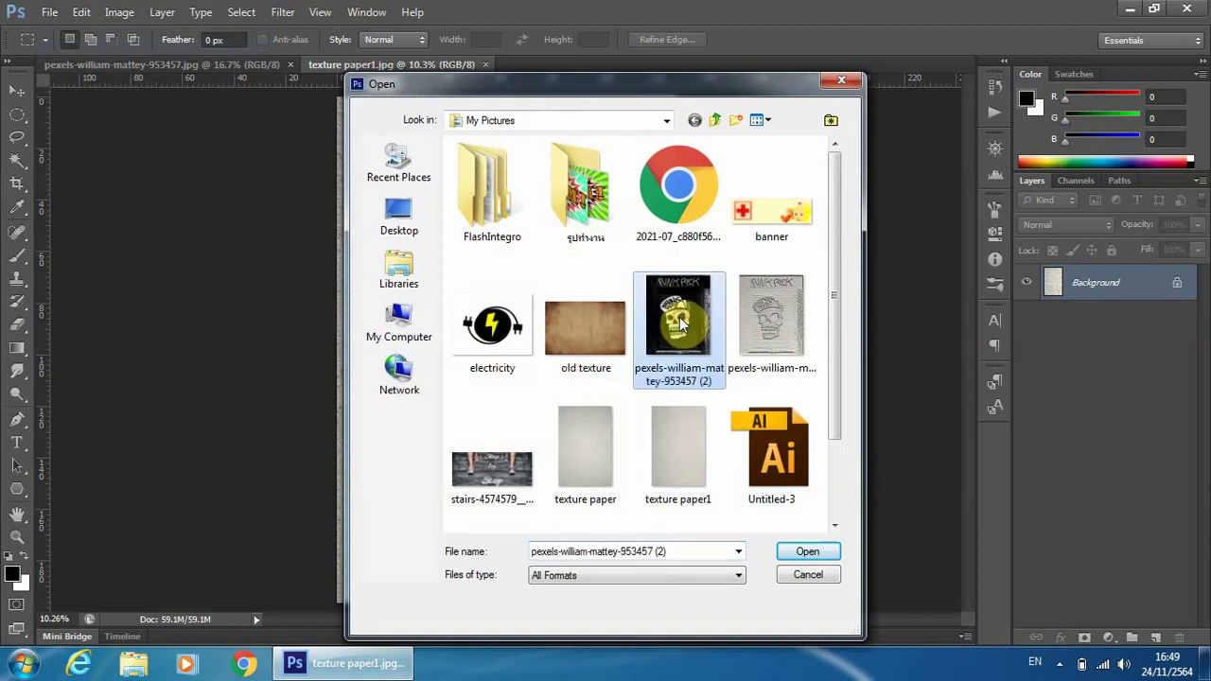
pyautogui.click(807, 551)
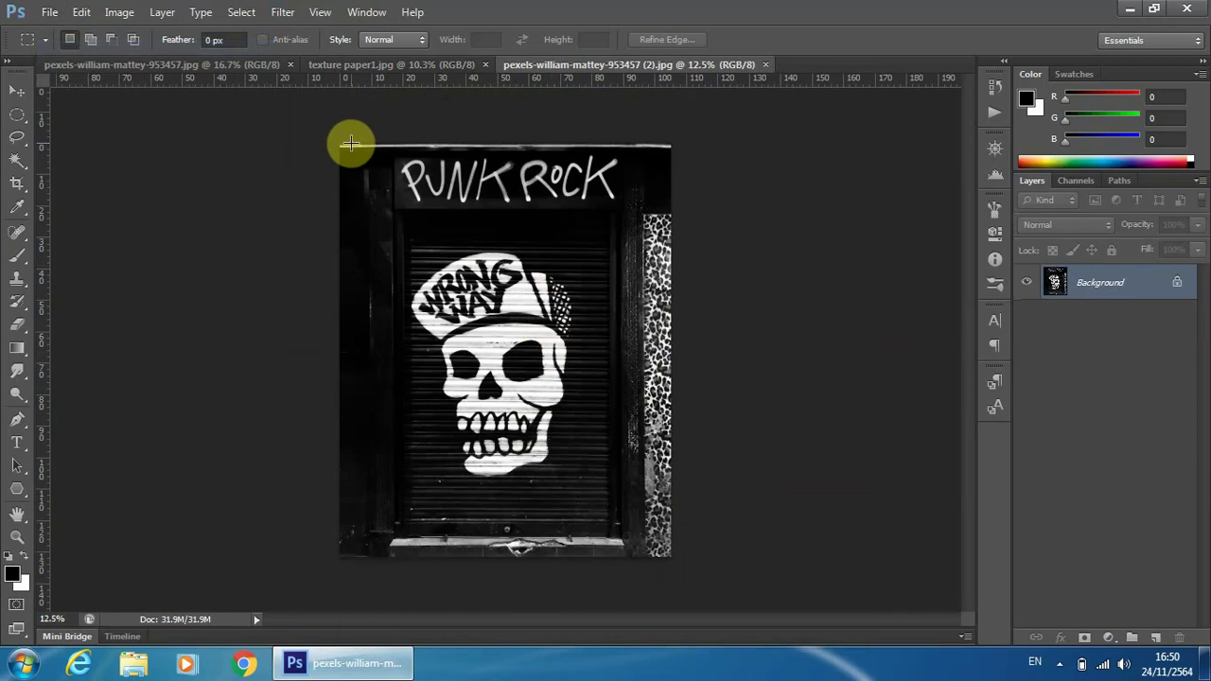
# Apply Auto Contrast, then resize the skull photo to 2000 px wide at 150 ppi
pyautogui.click(119, 13)
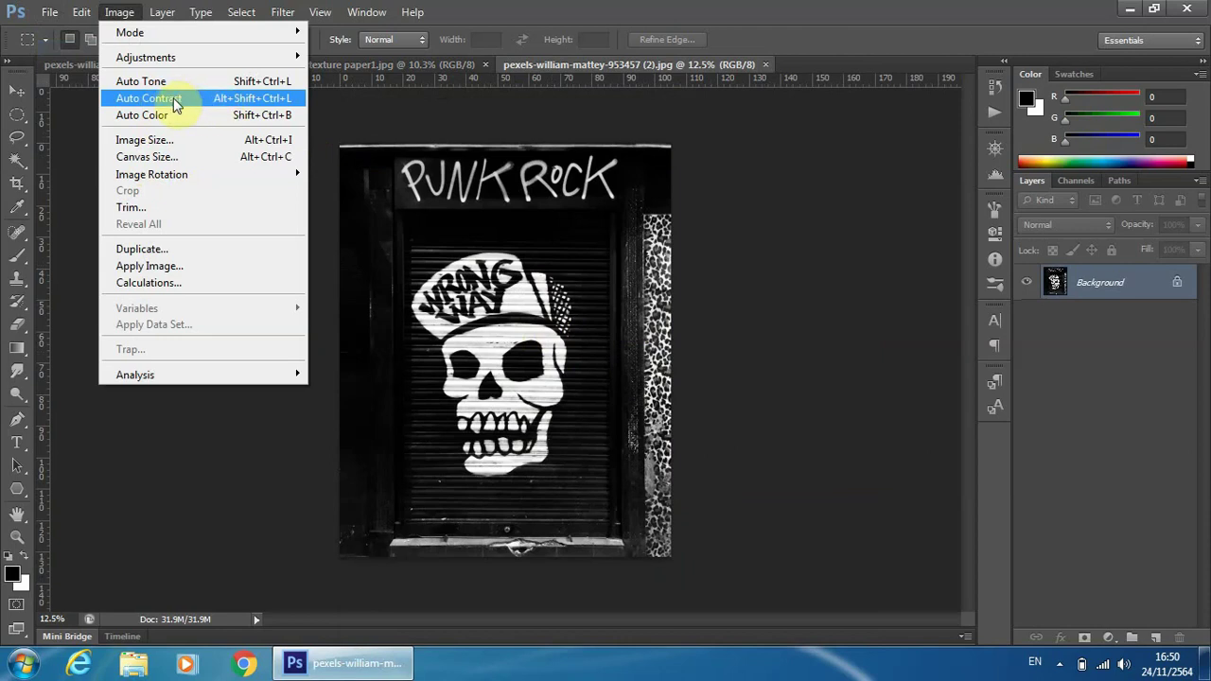
pyautogui.click(175, 100)
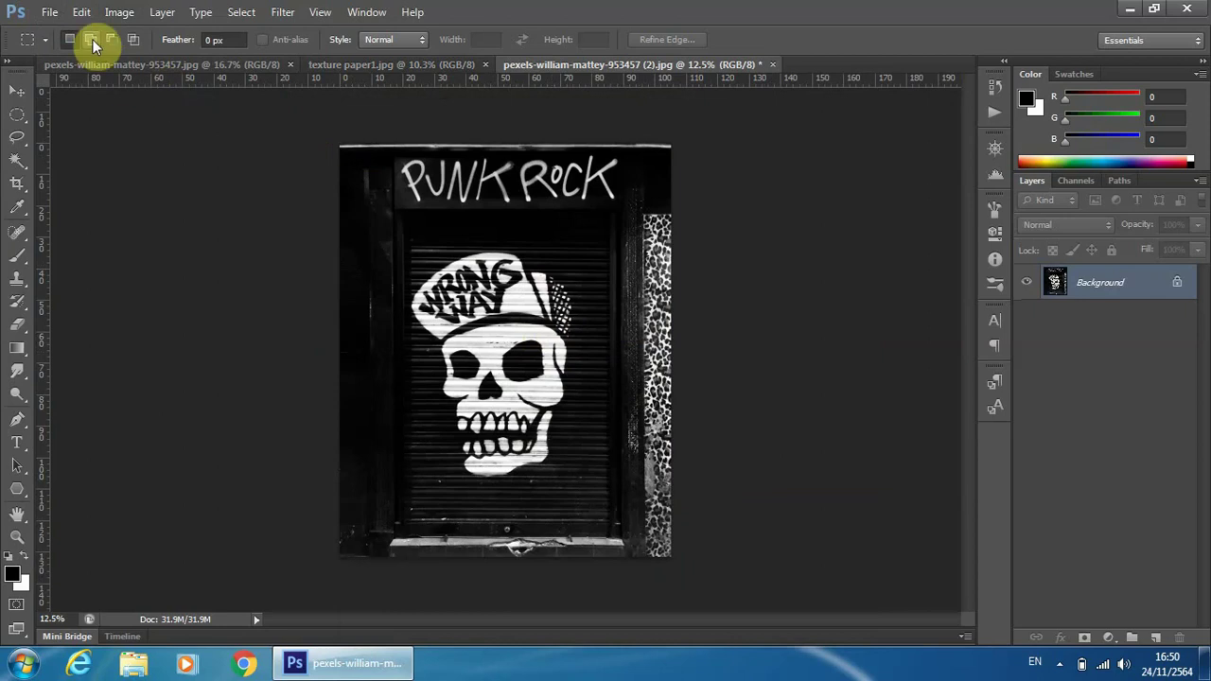
pyautogui.click(115, 12)
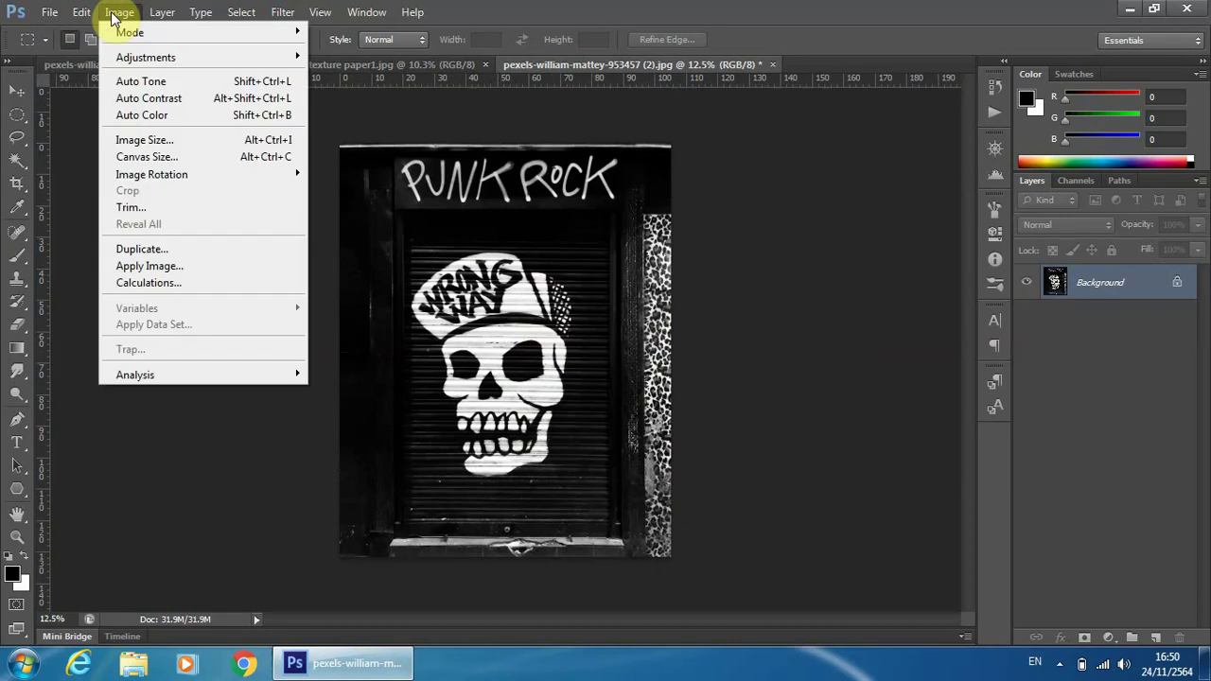
pyautogui.click(136, 142)
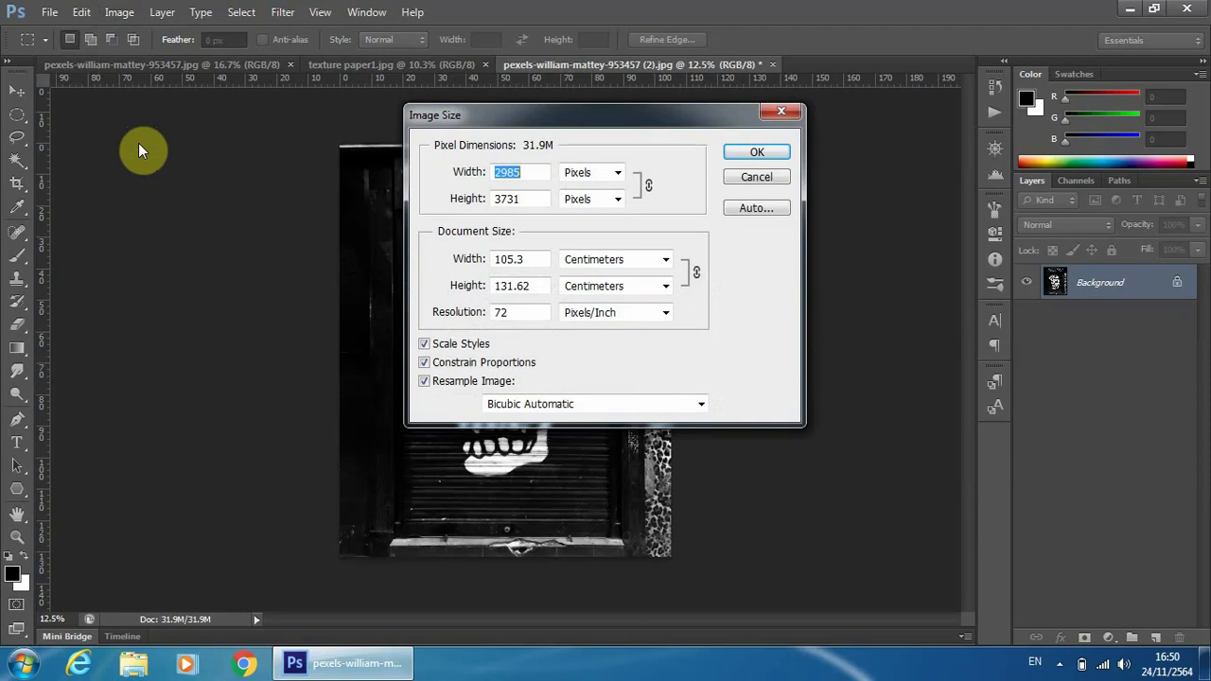
pyautogui.write('2')
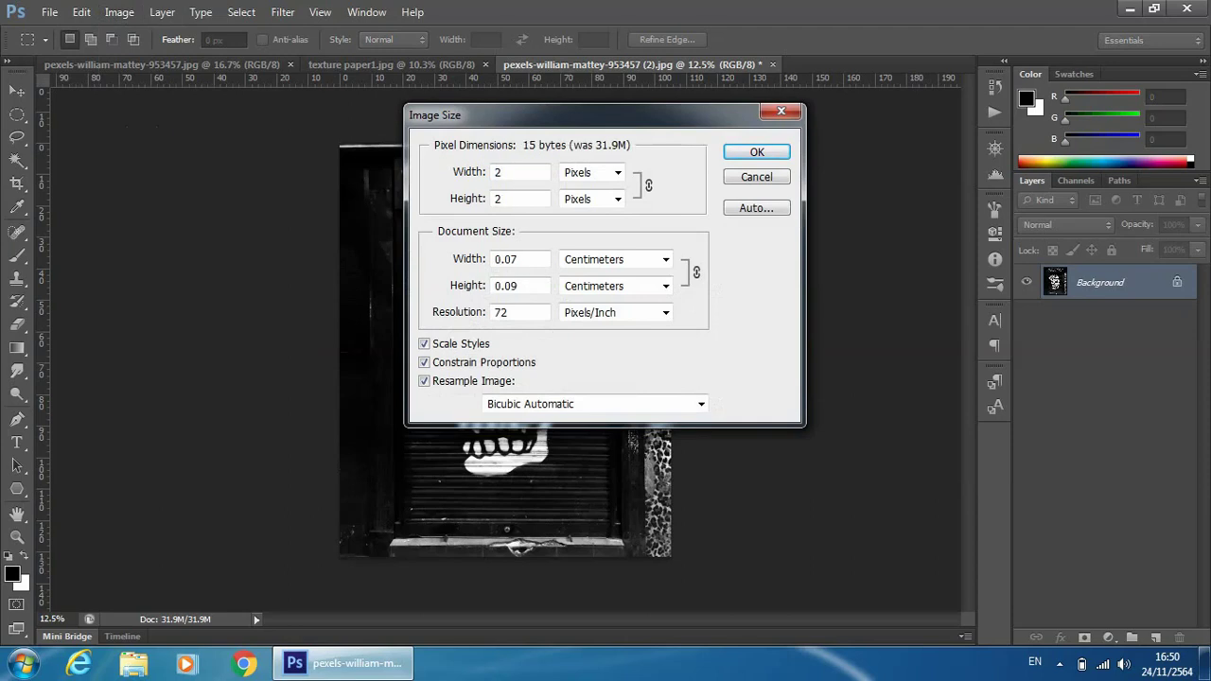
pyautogui.write('000')
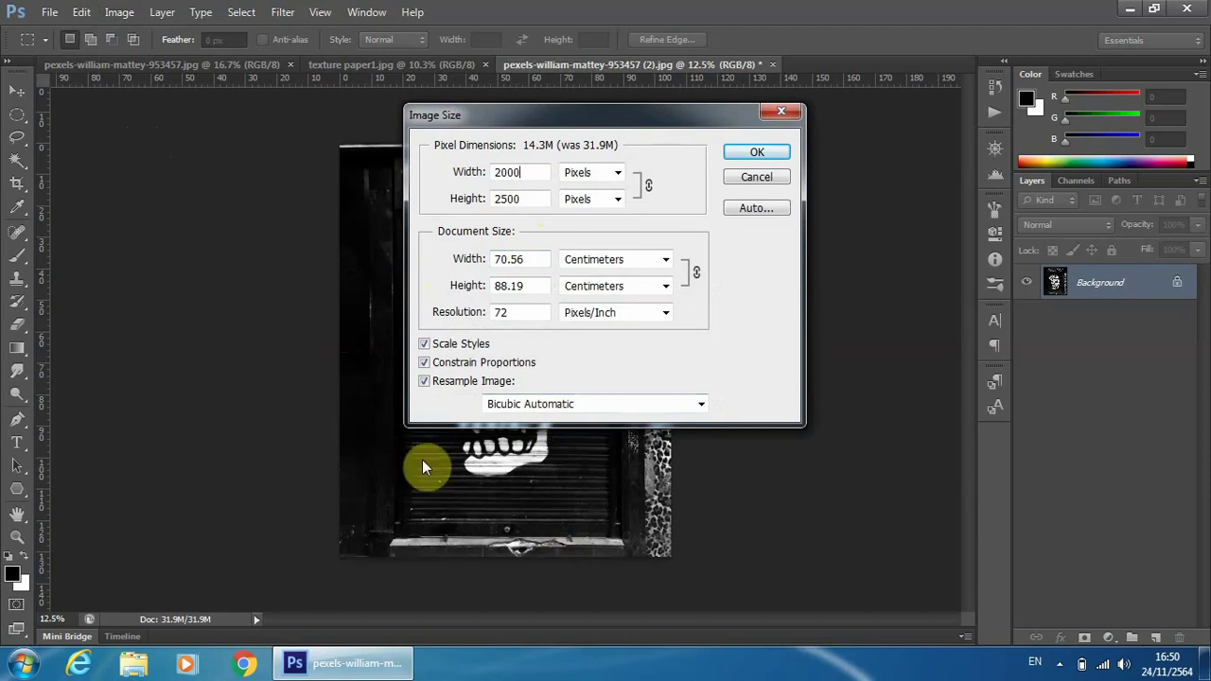
pyautogui.doubleClick(511, 314)
pyautogui.write('15')
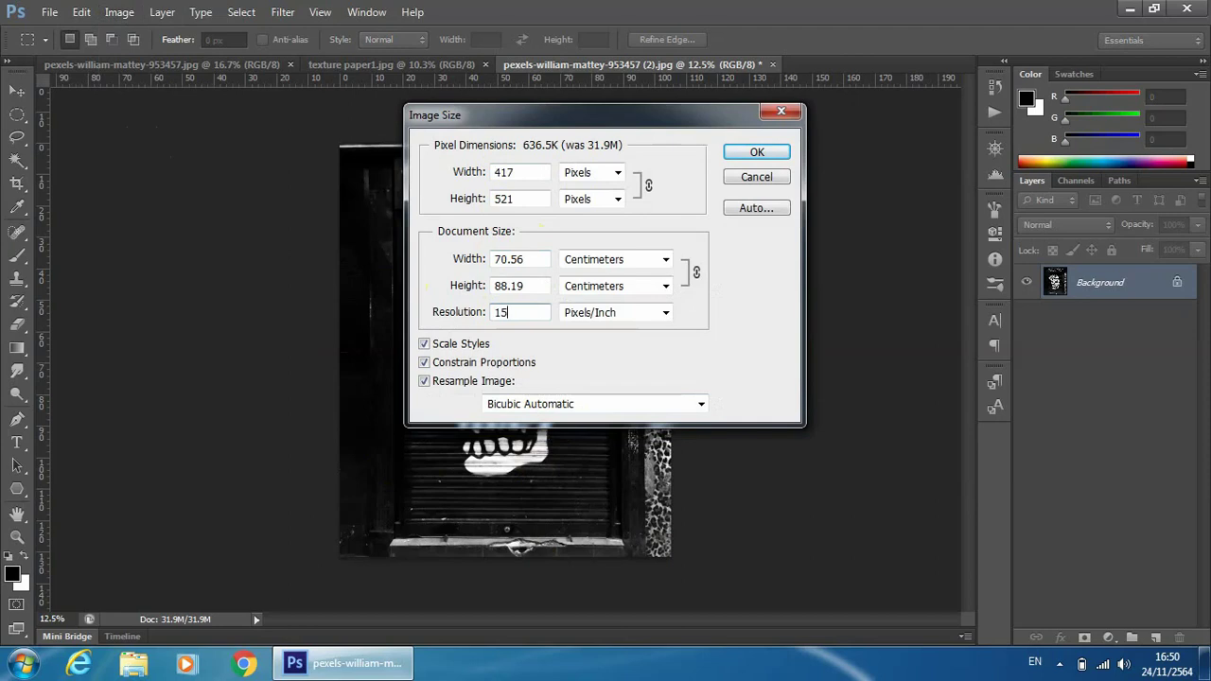
pyautogui.write('0')
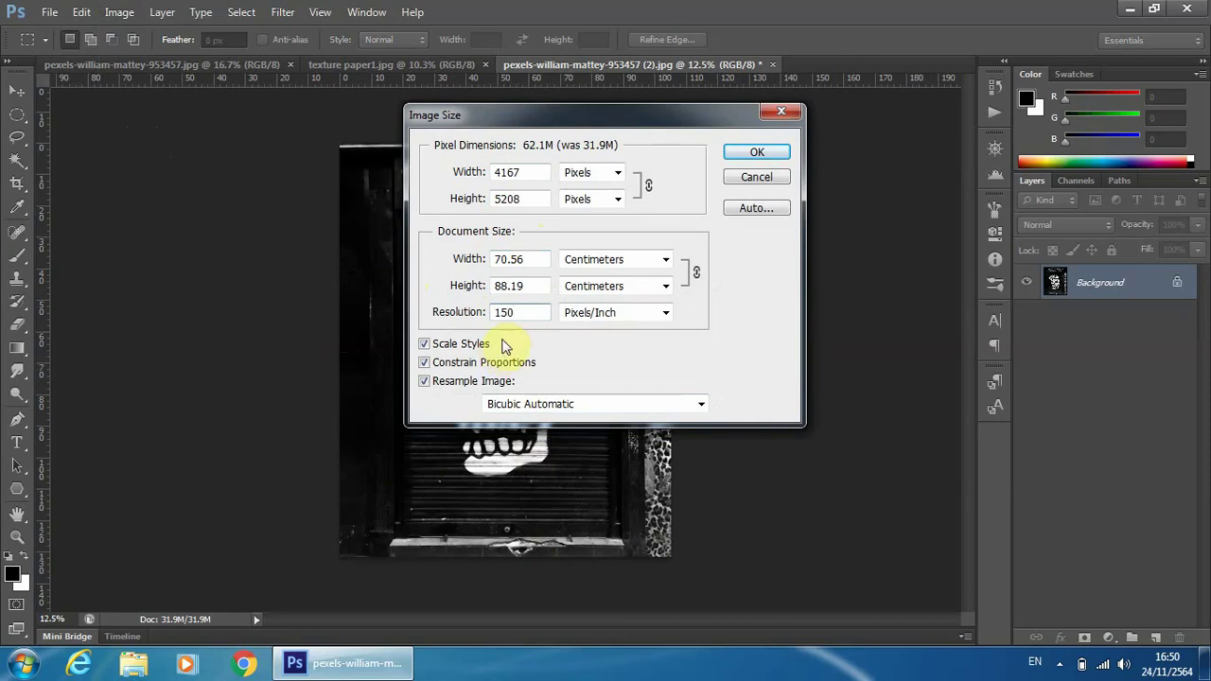
pyautogui.doubleClick(538, 175)
pyautogui.write('2000')
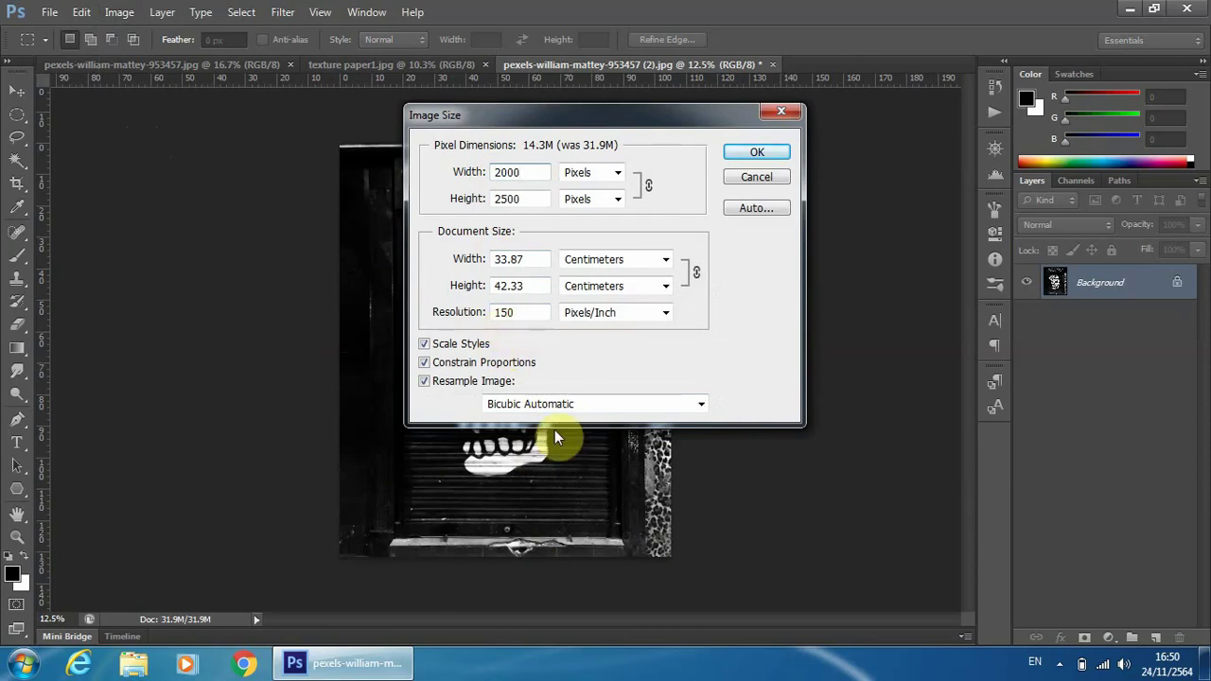
pyautogui.click(764, 153)
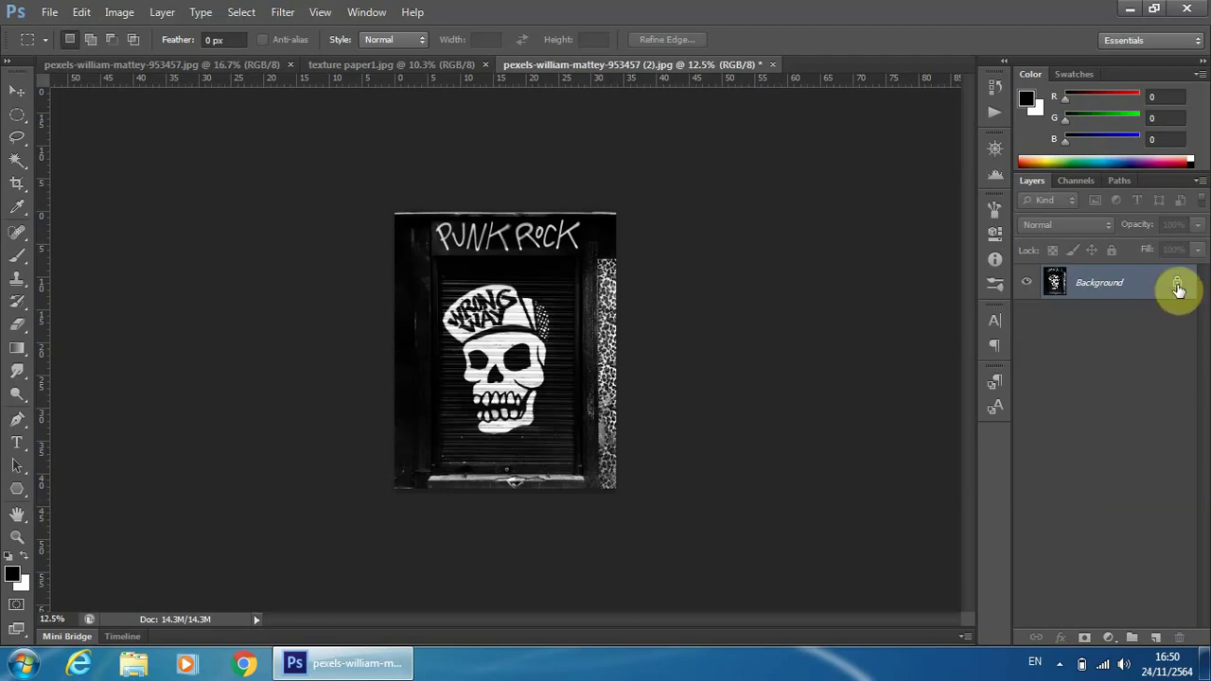
# Unlock the Background into Layer 0 and show the Channels panel
pyautogui.moveTo(1178, 288)
pyautogui.mouseDown()
pyautogui.moveTo(1194, 589)
pyautogui.moveTo(1179, 636)
pyautogui.mouseUp()
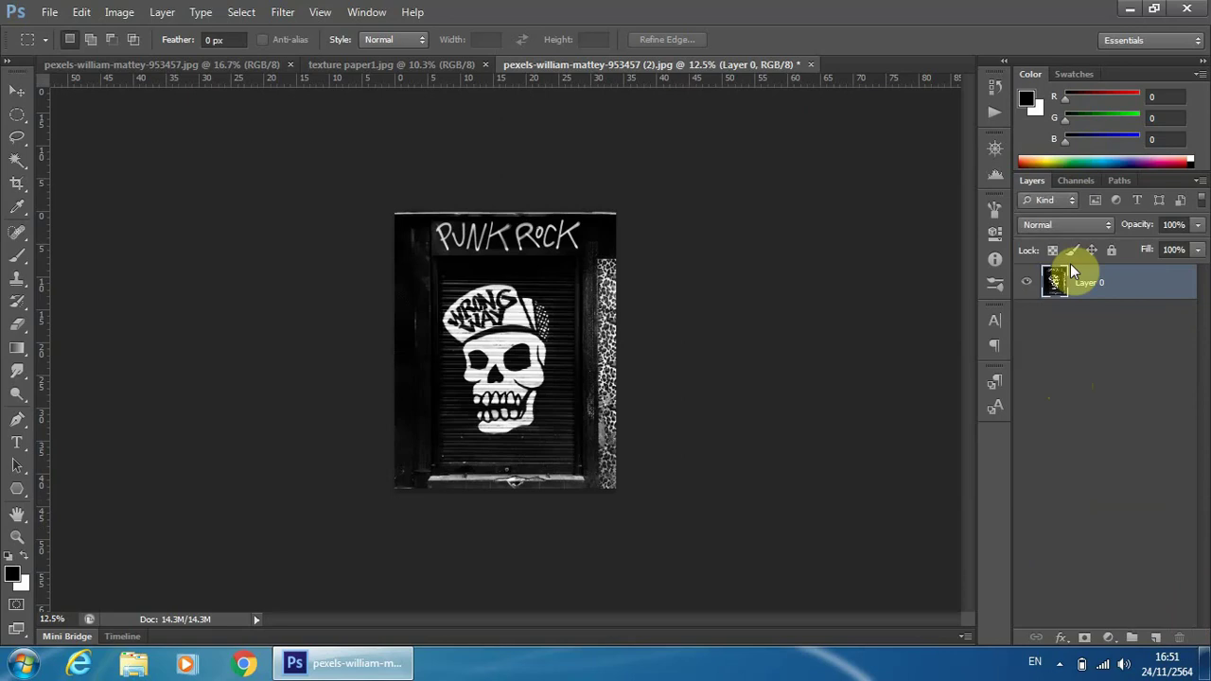
pyautogui.click(1077, 181)
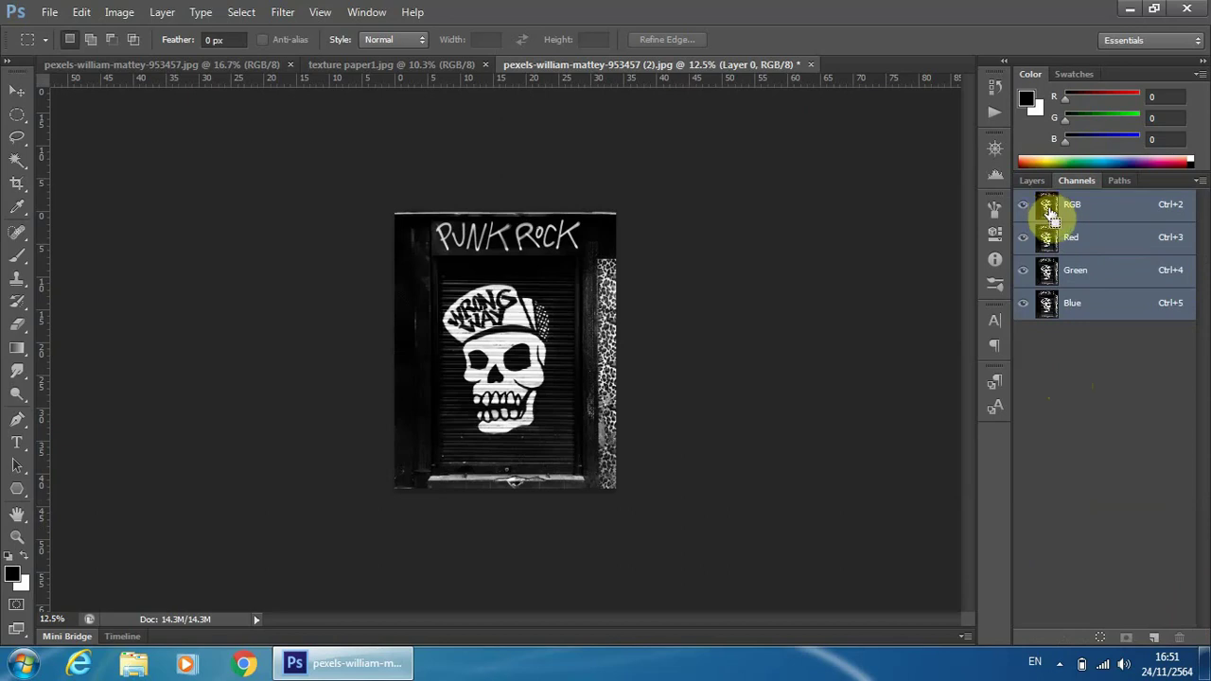
# Load the RGB channel's luminosity as a selection, then return to the Layers panel
pyautogui.keyDown('ctrl'); pyautogui.click(1046, 208); pyautogui.keyUp('ctrl')
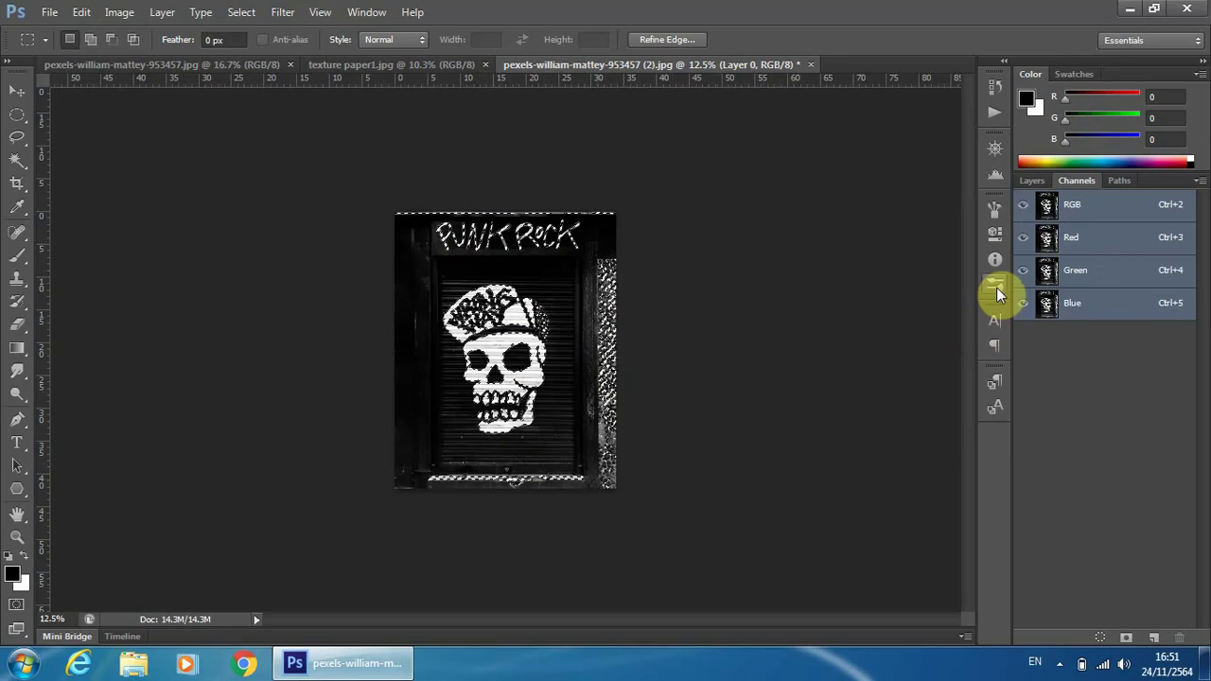
pyautogui.click(1035, 182)
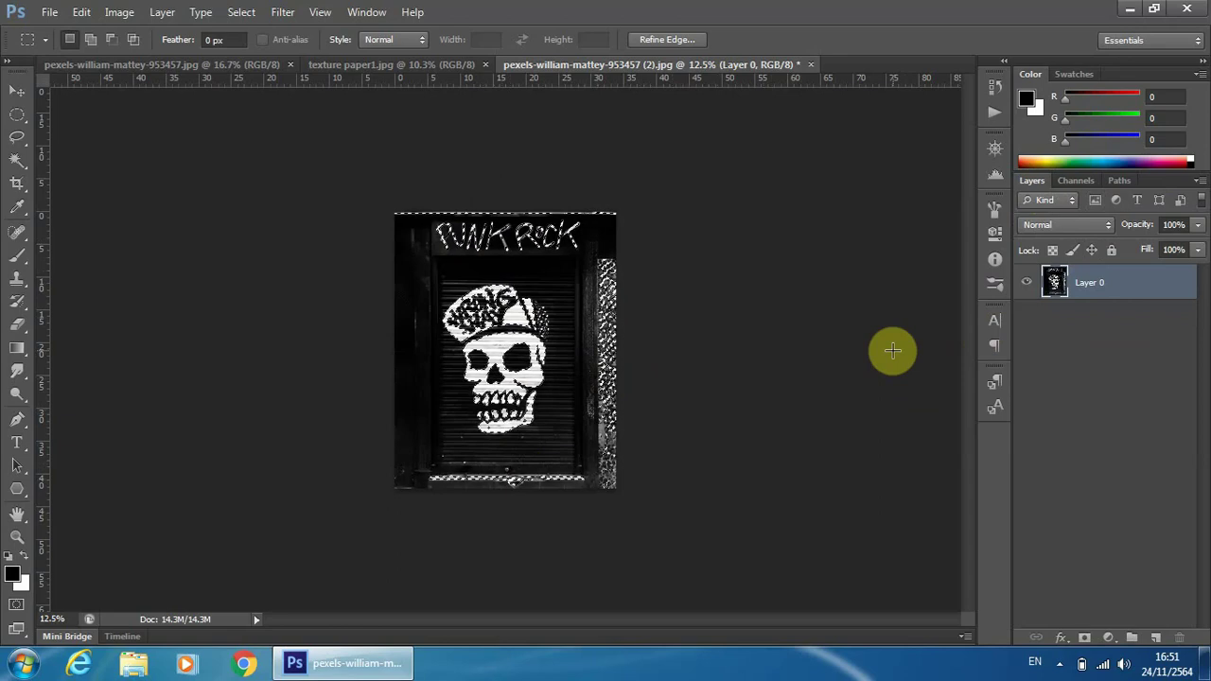
# Delete the selected bright pixels from Layer 0 and deselect
pyautogui.press('Delete')
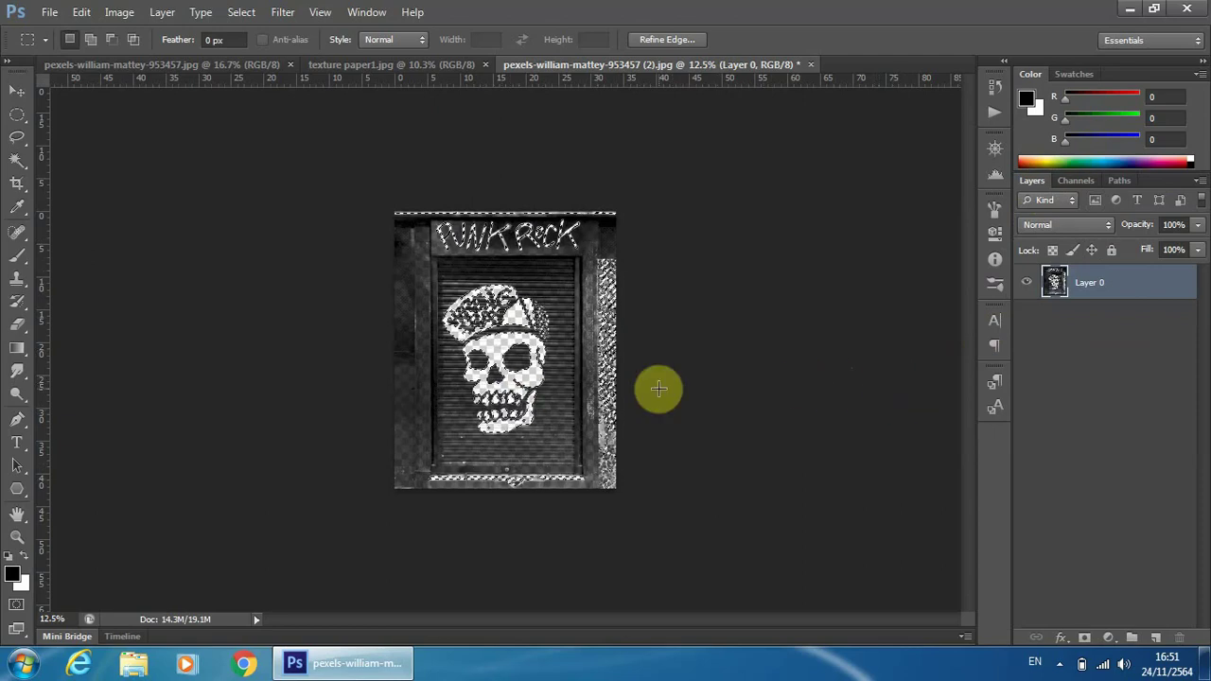
pyautogui.click(242, 17)
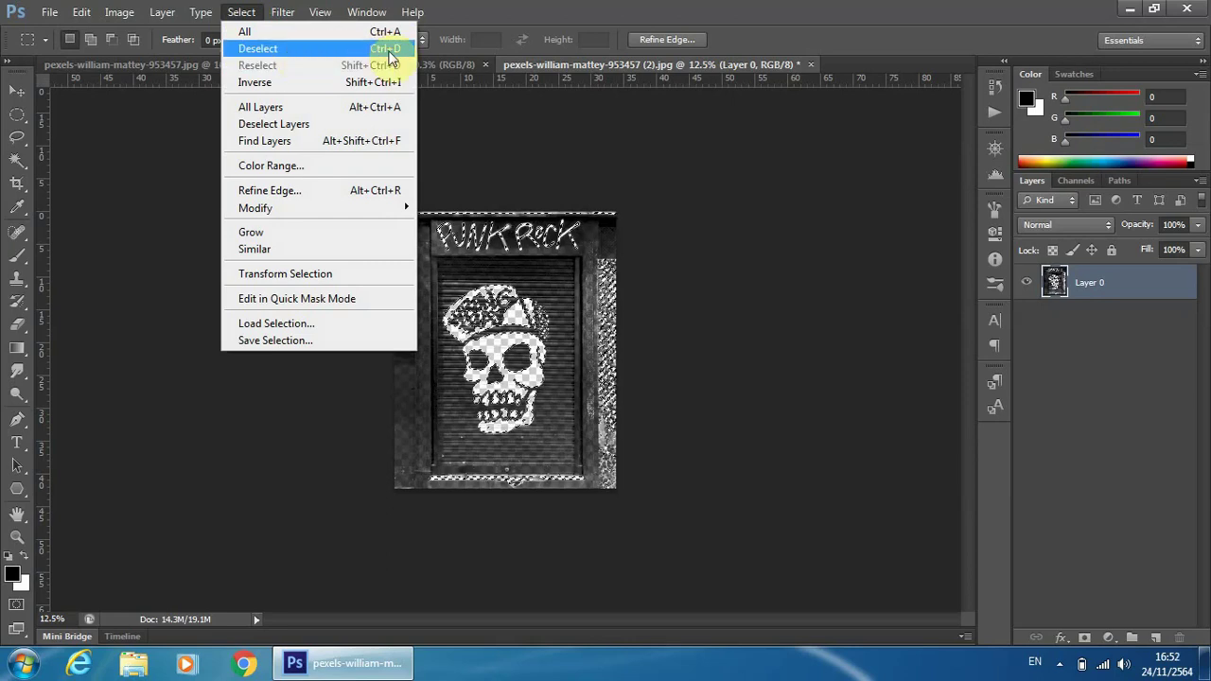
pyautogui.click(320, 48)
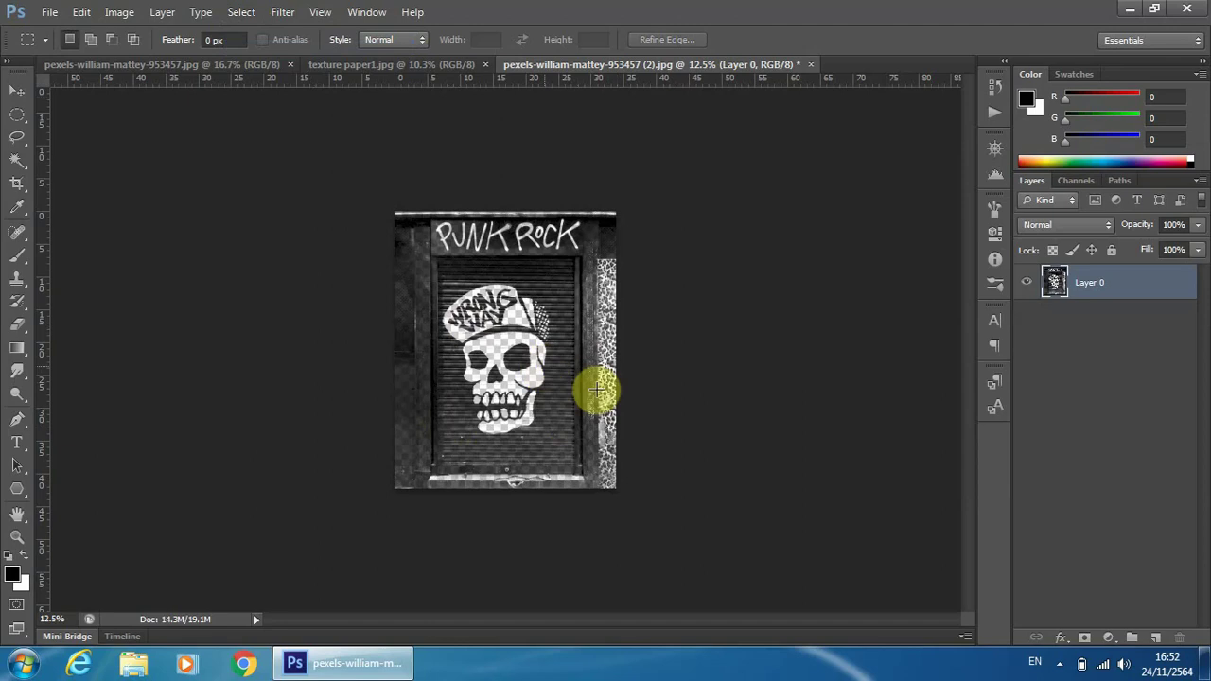
# Convert Layer 0 to a smart object from the Layers panel menu
pyautogui.click(1200, 183)
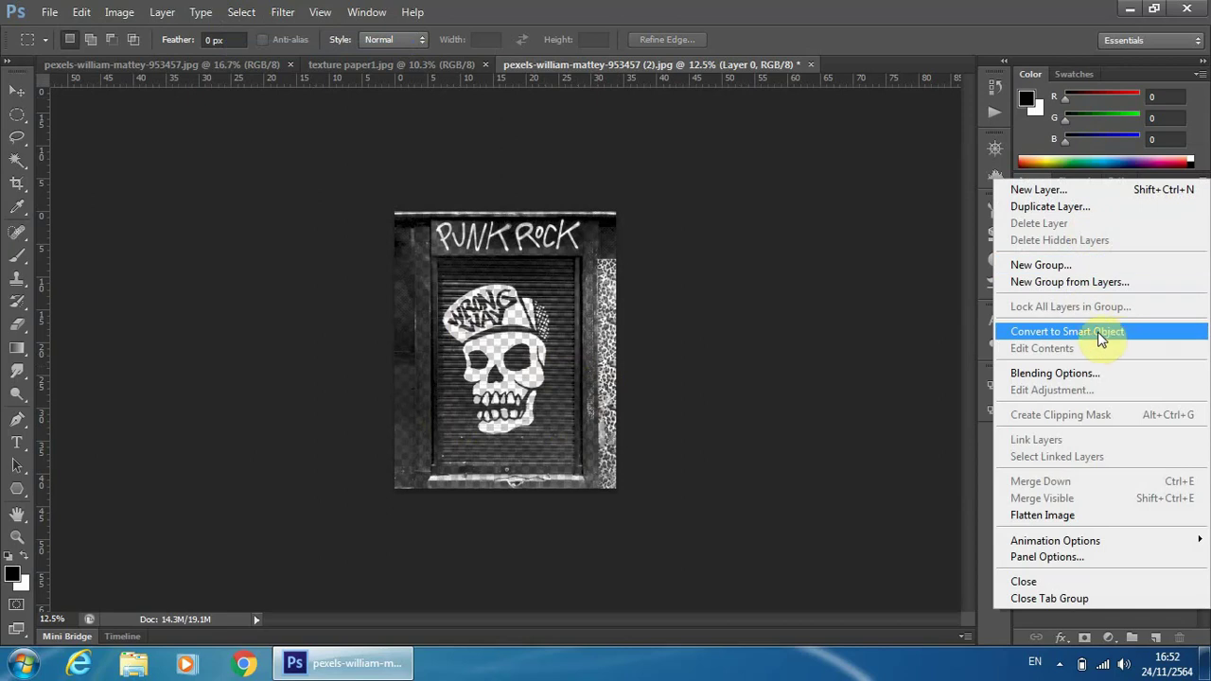
pyautogui.click(1100, 335)
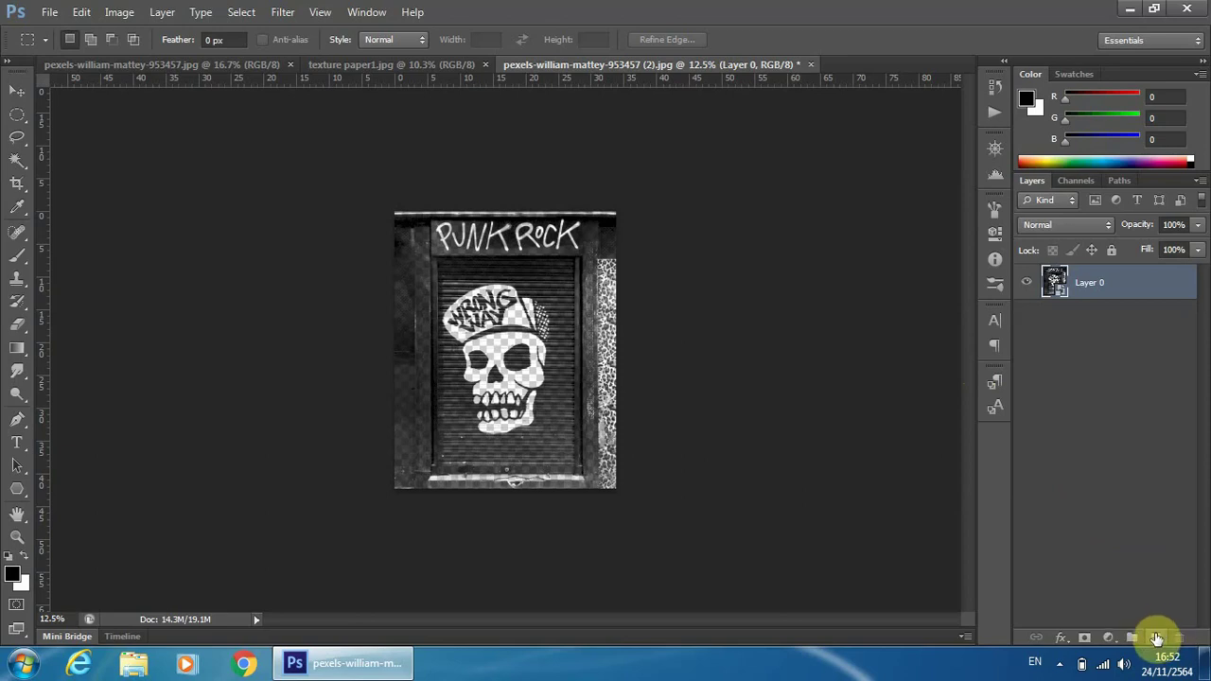
# Add Layer 1 below Layer 0 and fill it with white
pyautogui.keyDown('ctrl'); pyautogui.click(1158, 640); pyautogui.keyUp('ctrl')
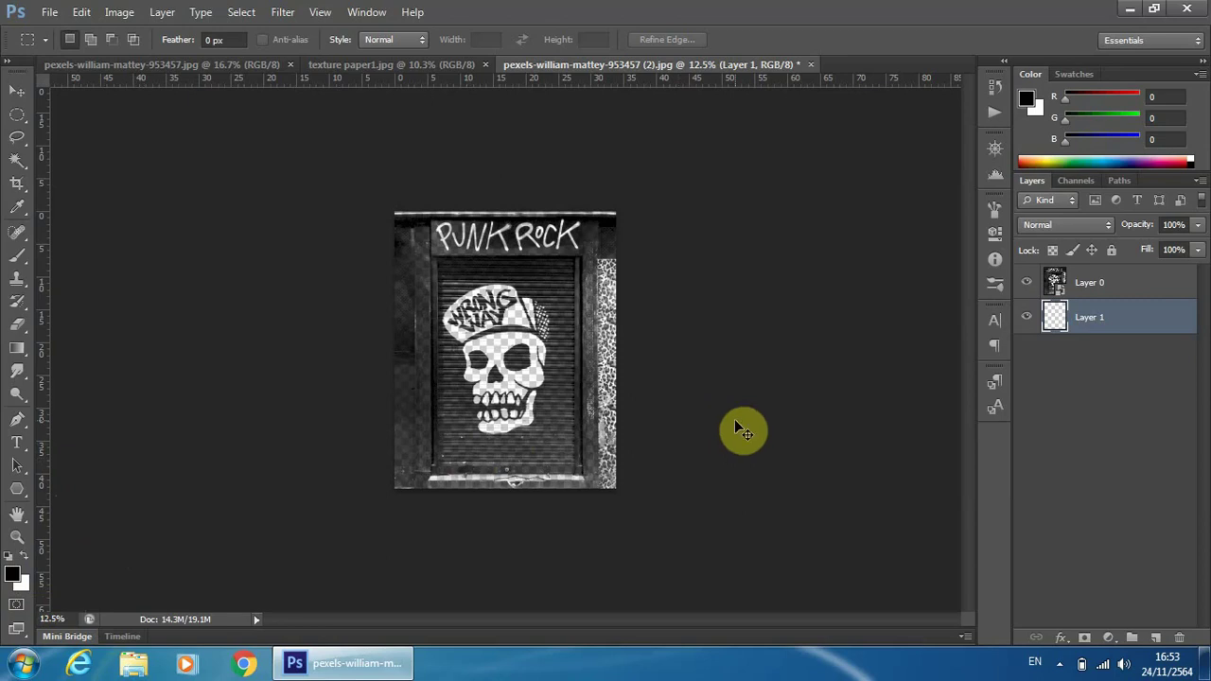
pyautogui.hotkey('ctrl', 'BackSpace')
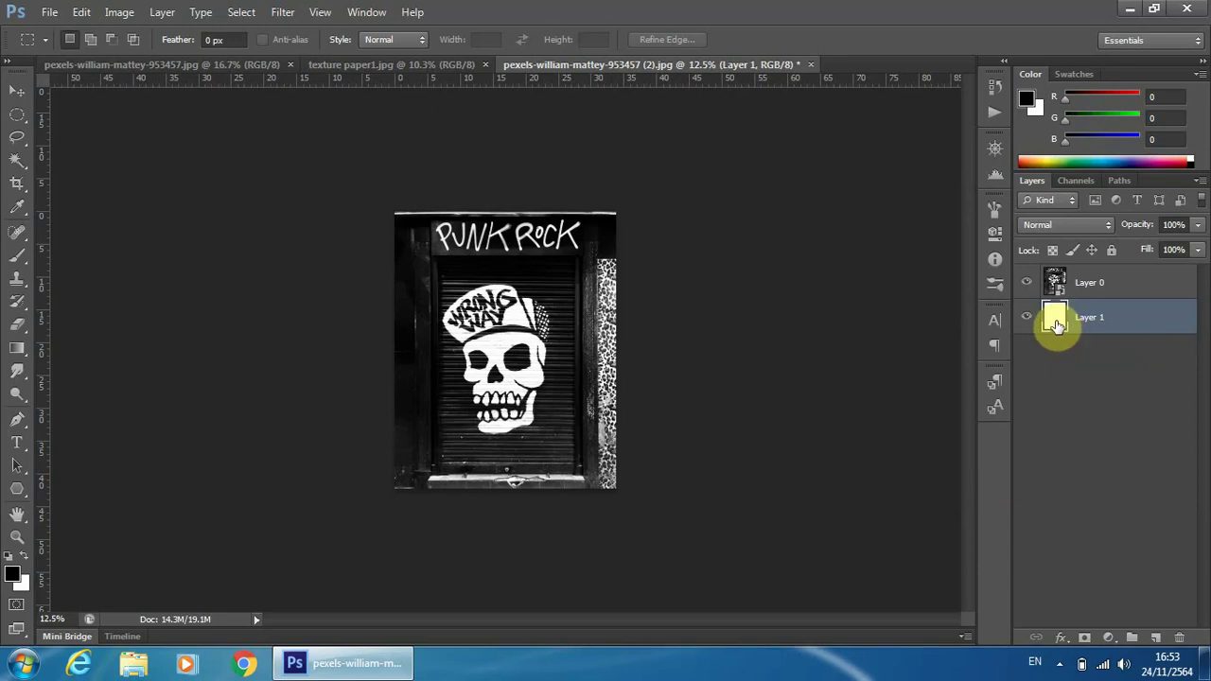
# Give Layer 1 a Pattern Overlay using the texture paper1.jpg pattern at normal blend, 100% opacity and scale
pyautogui.doubleClick(1056, 321)
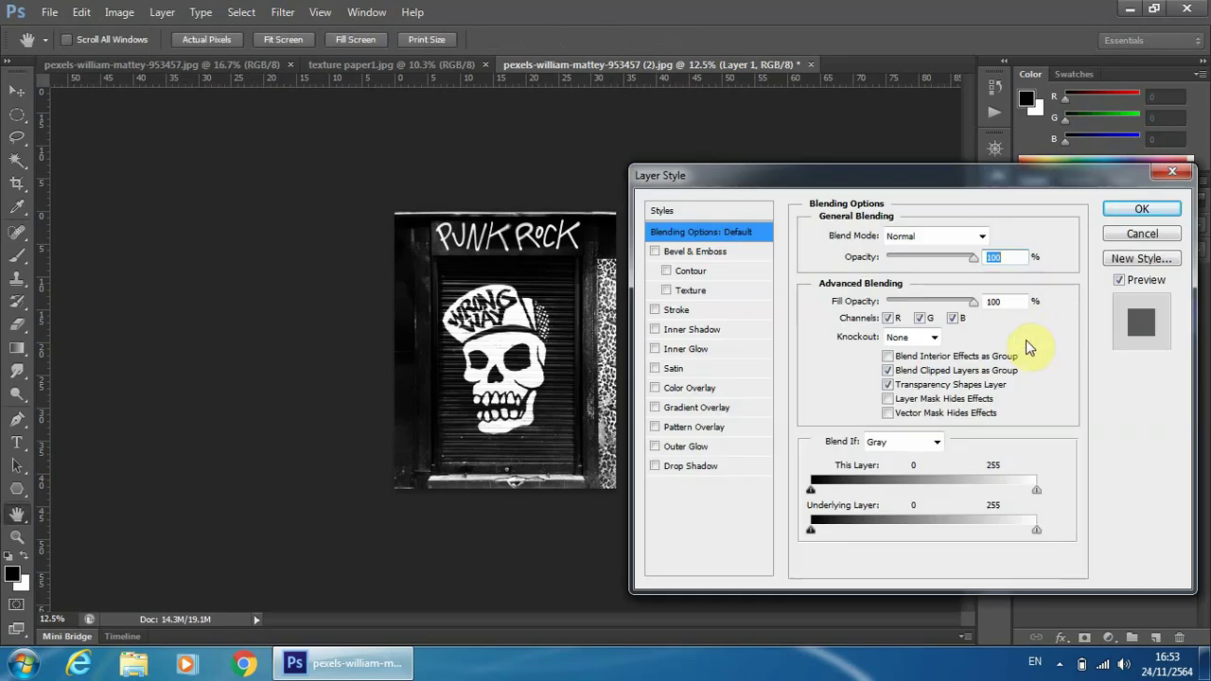
pyautogui.click(685, 429)
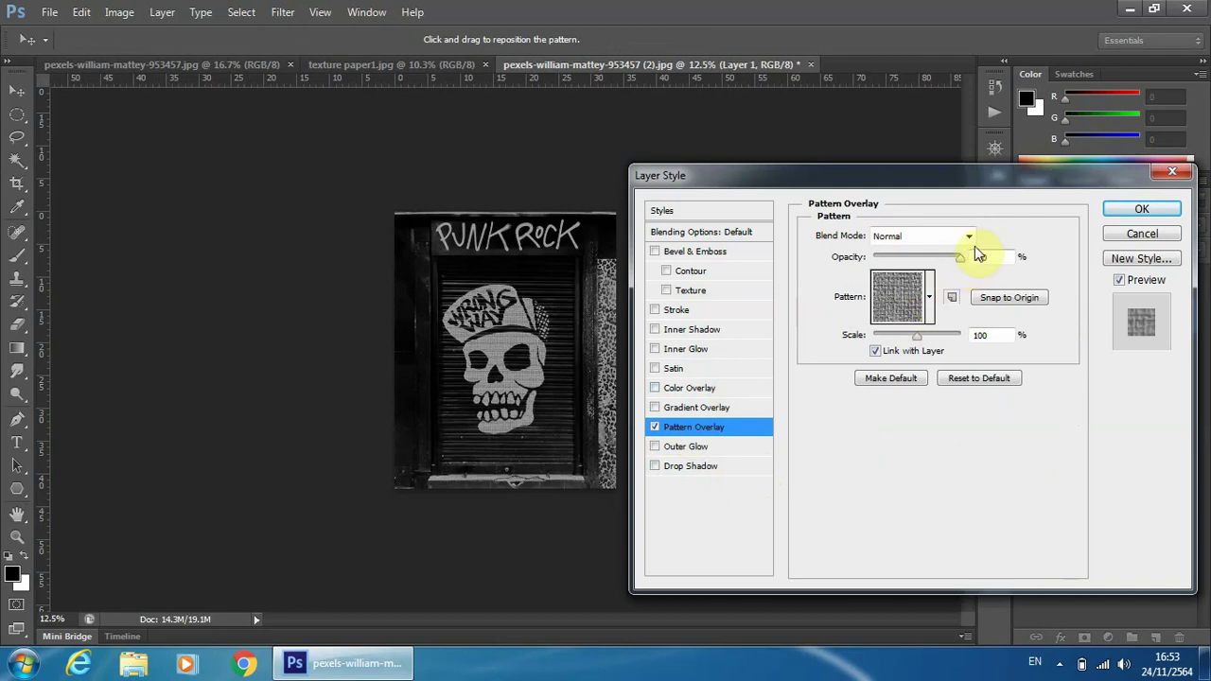
pyautogui.click(931, 297)
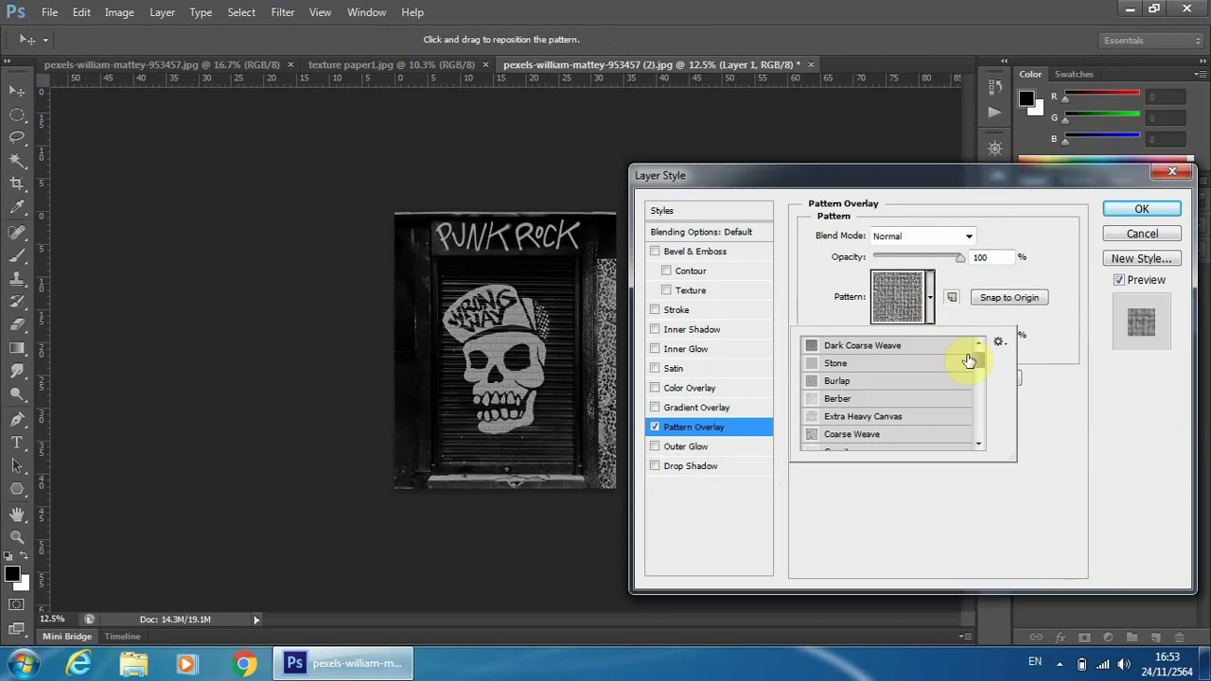
pyautogui.moveTo(980, 366); pyautogui.dragTo(988, 450)
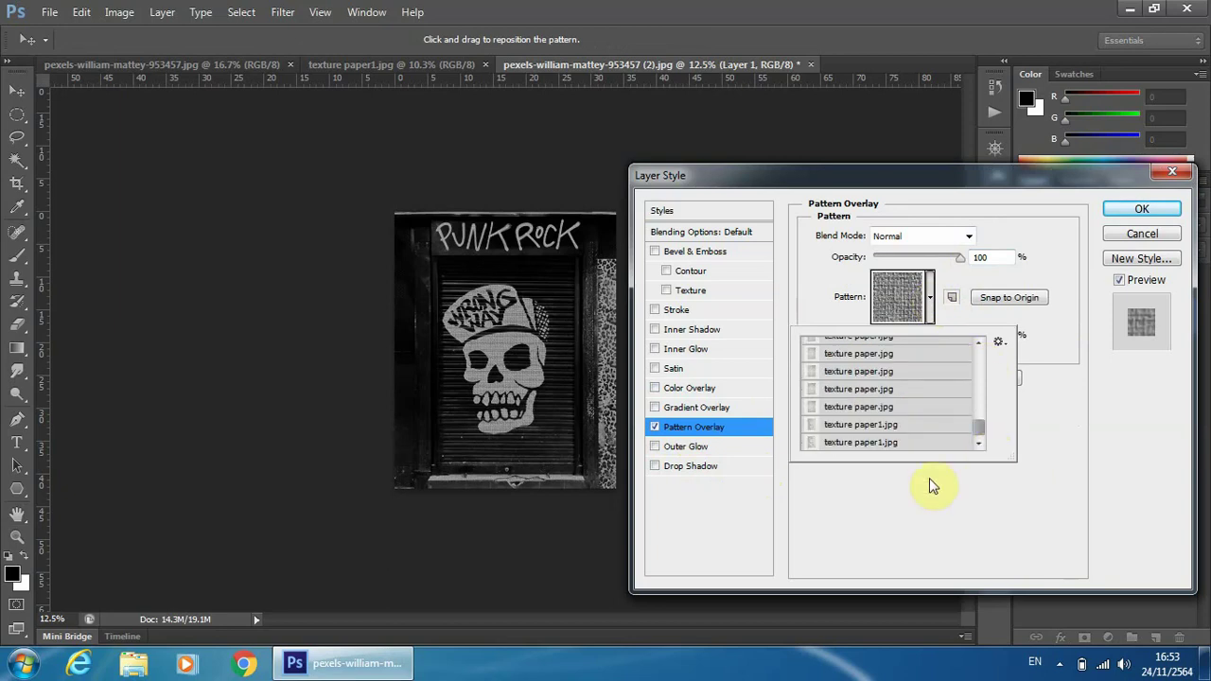
pyautogui.click(865, 452)
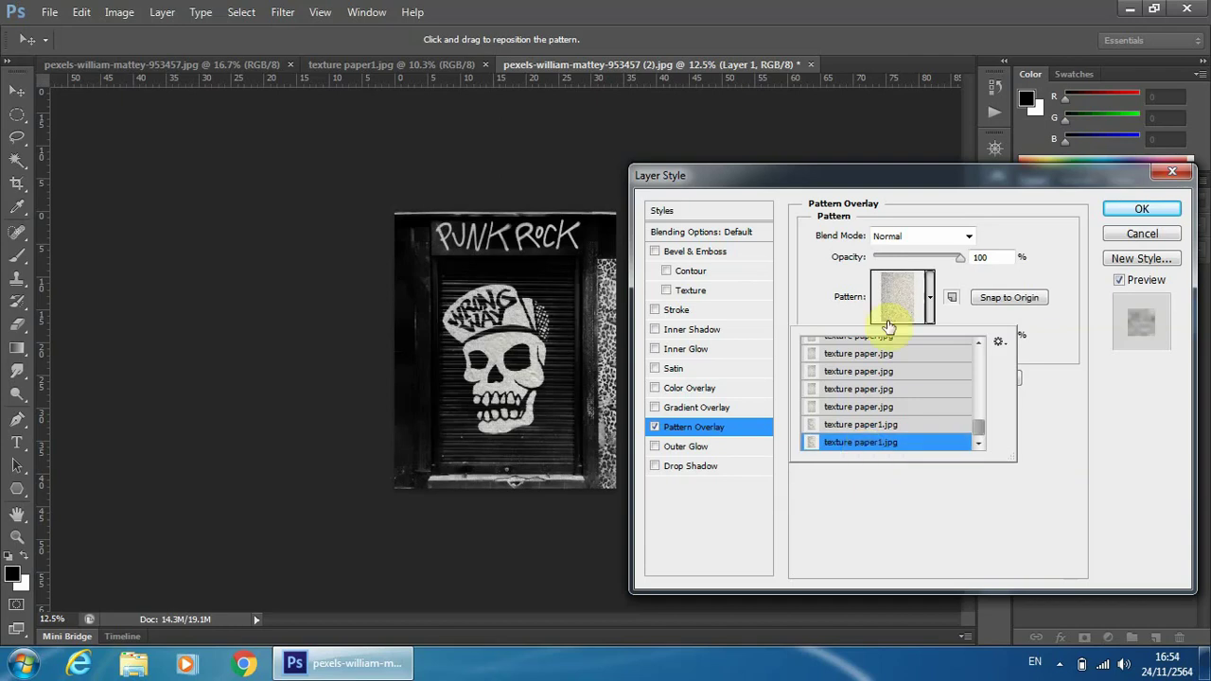
pyautogui.click(848, 260)
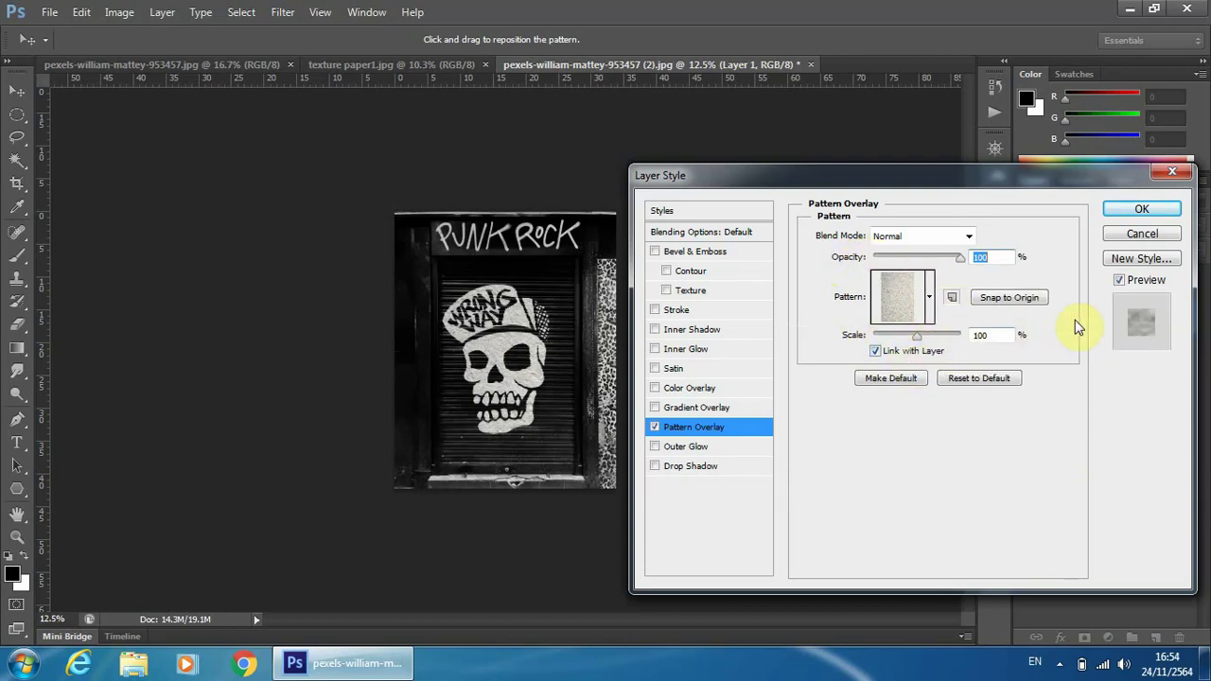
pyautogui.click(1130, 215)
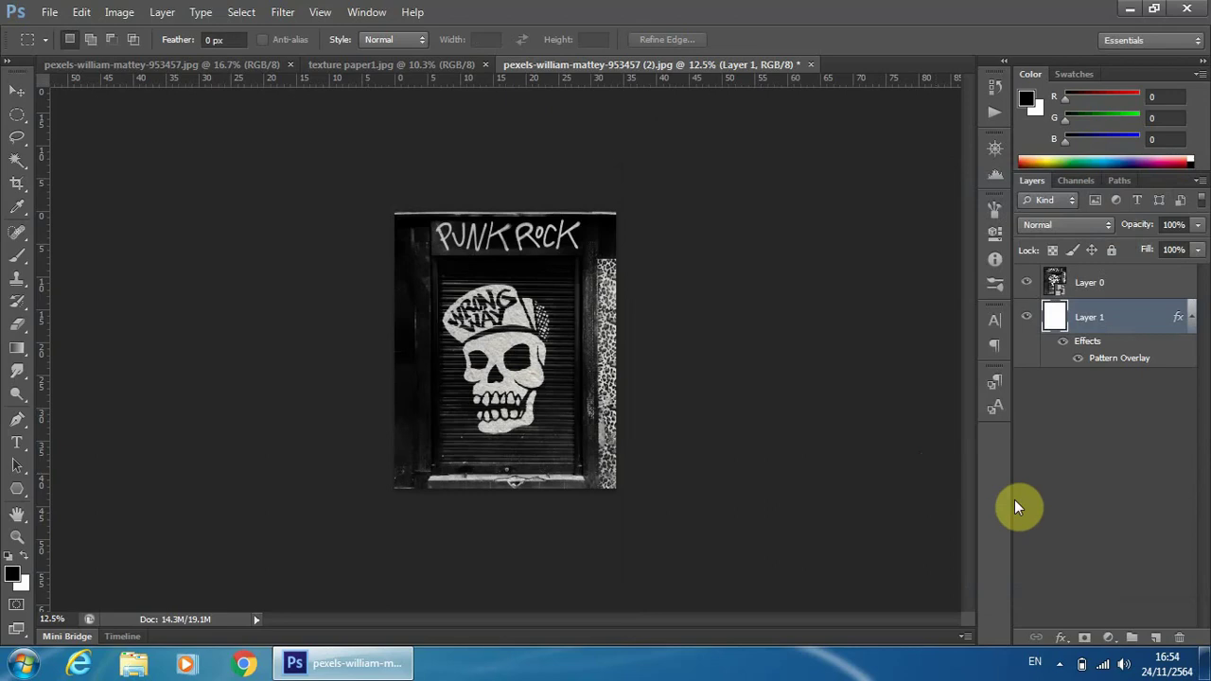
# Drop Layer 0's Fill to 0% so only the paper texture shows
pyautogui.click(1057, 282)
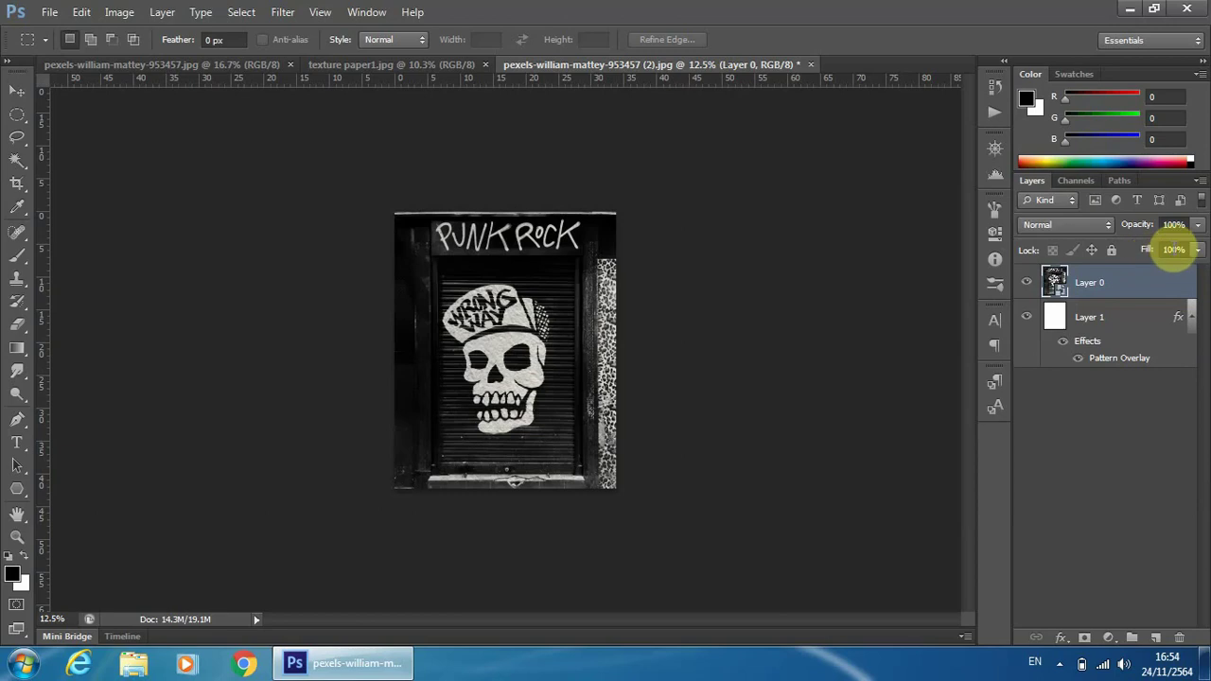
pyautogui.moveTo(1142, 253); pyautogui.dragTo(988, 257)
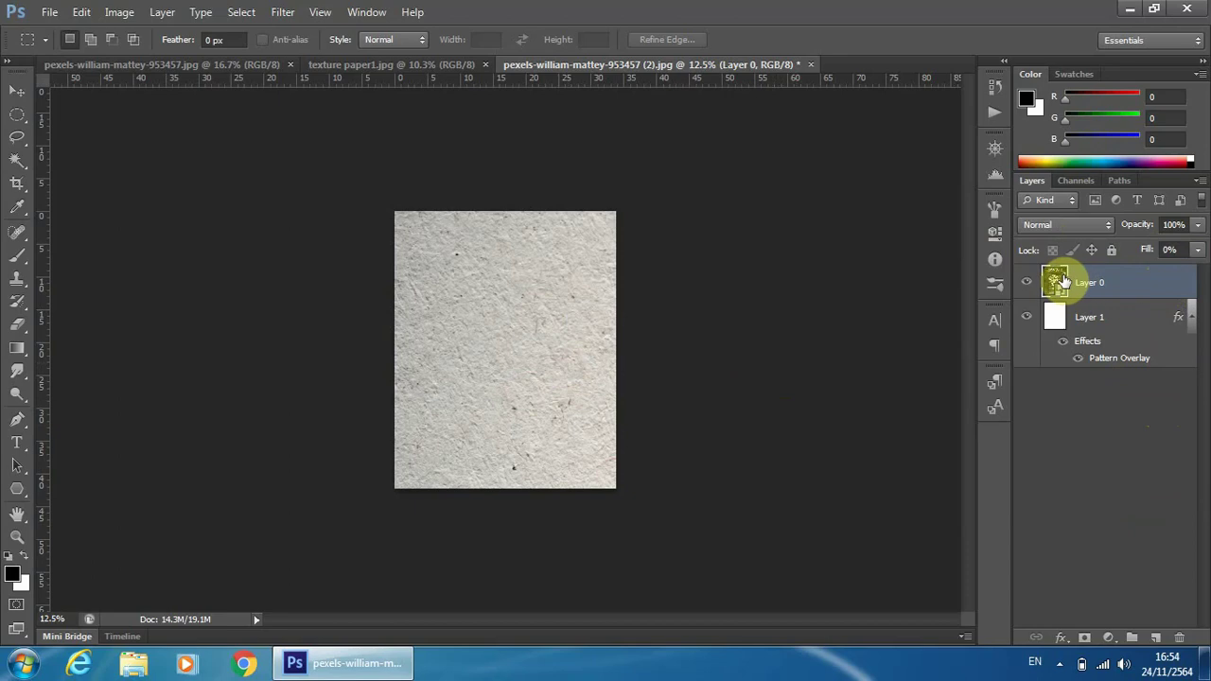
# Enable Bevel & Emboss in Layer 0's Layer Style dialog
pyautogui.doubleClick(1156, 287)
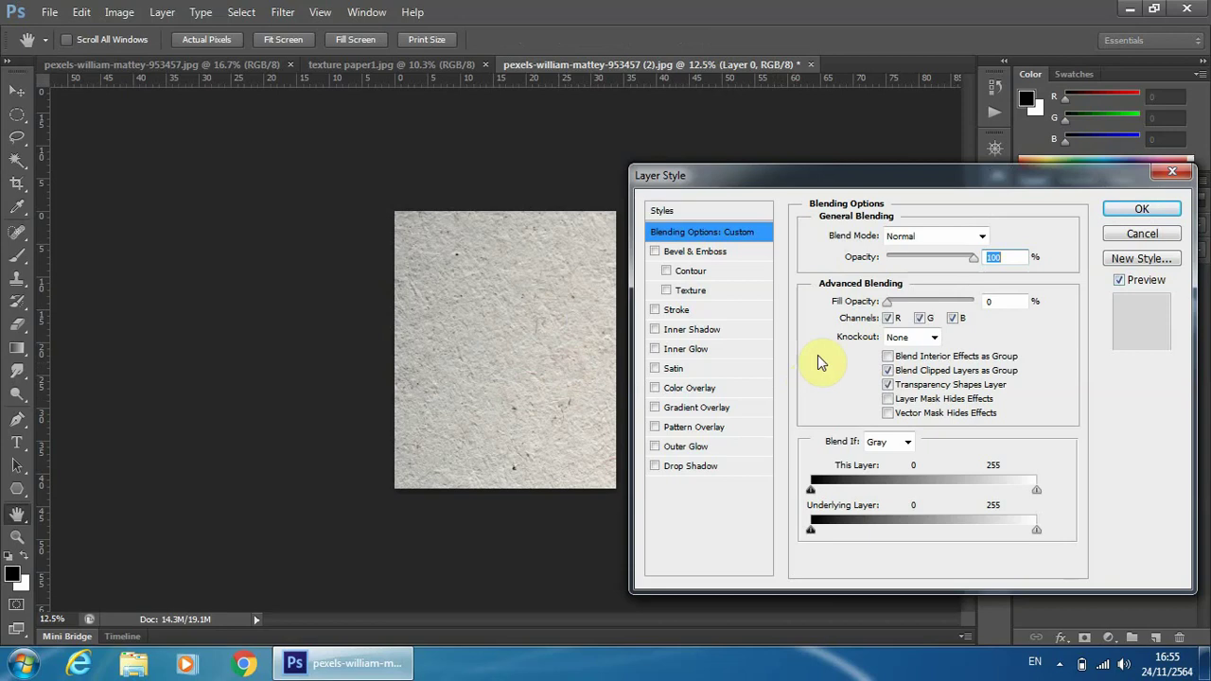
pyautogui.moveTo(807, 173); pyautogui.dragTo(815, 159)
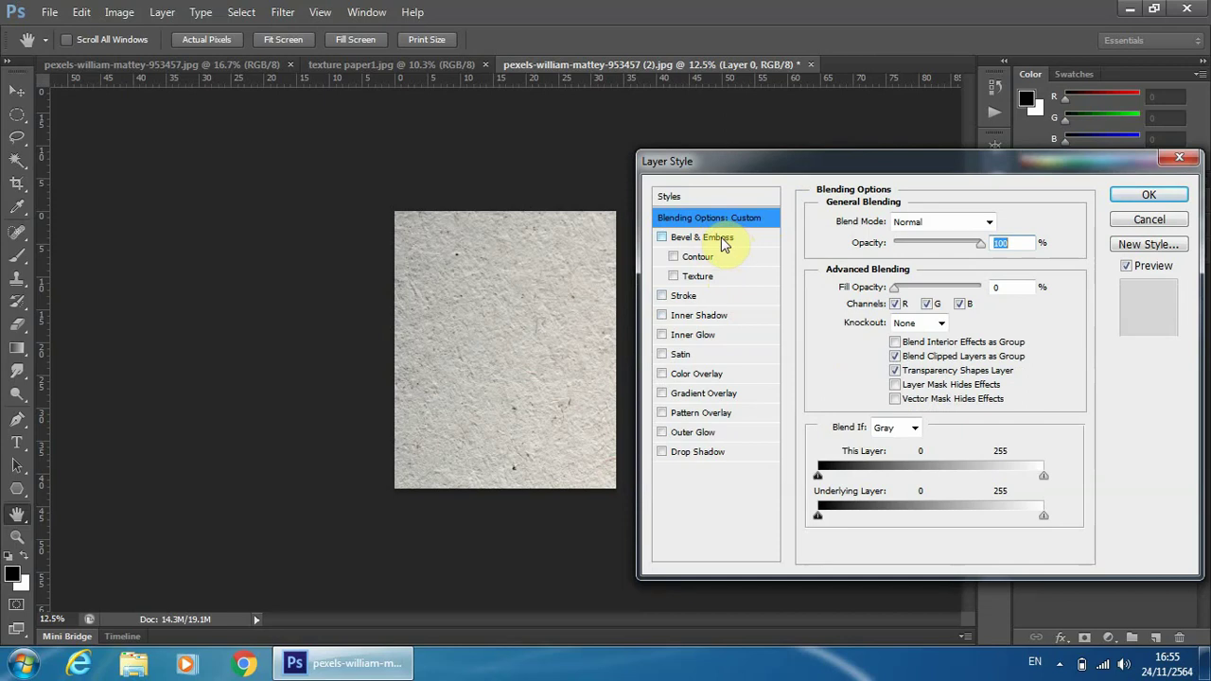
pyautogui.click(719, 237)
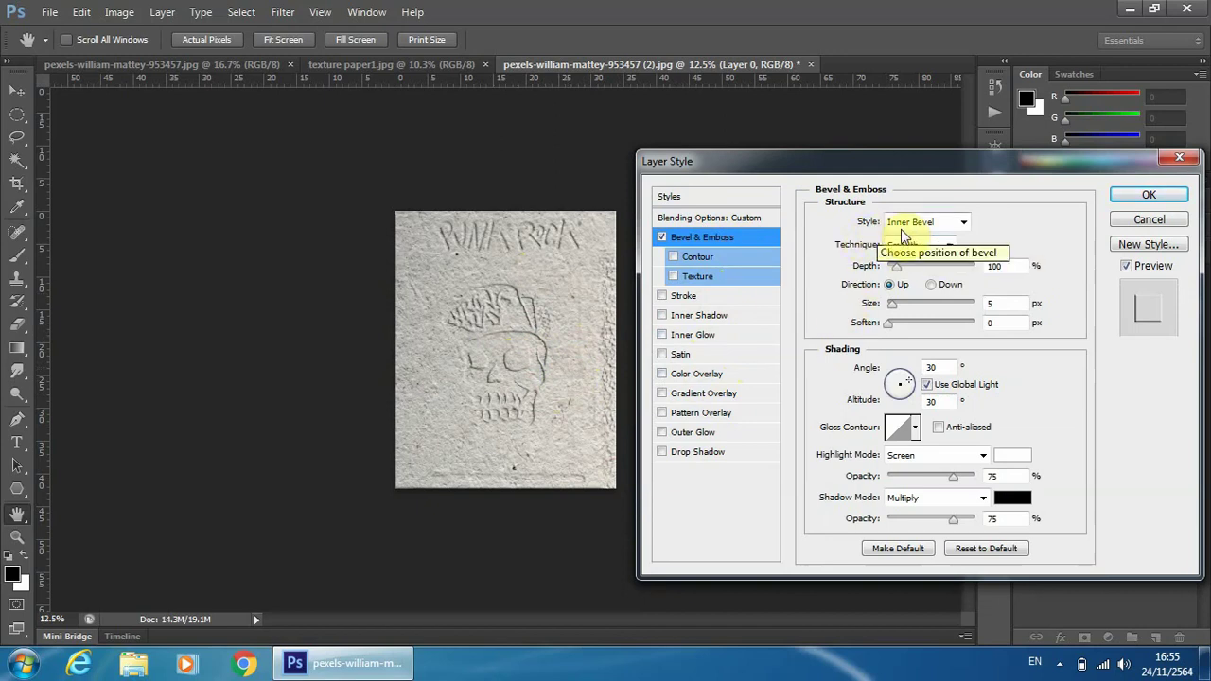
# Set the bevel to Inner Bevel, Smooth technique, Down direction, with depth raised to about 210–218%
pyautogui.click(963, 223)
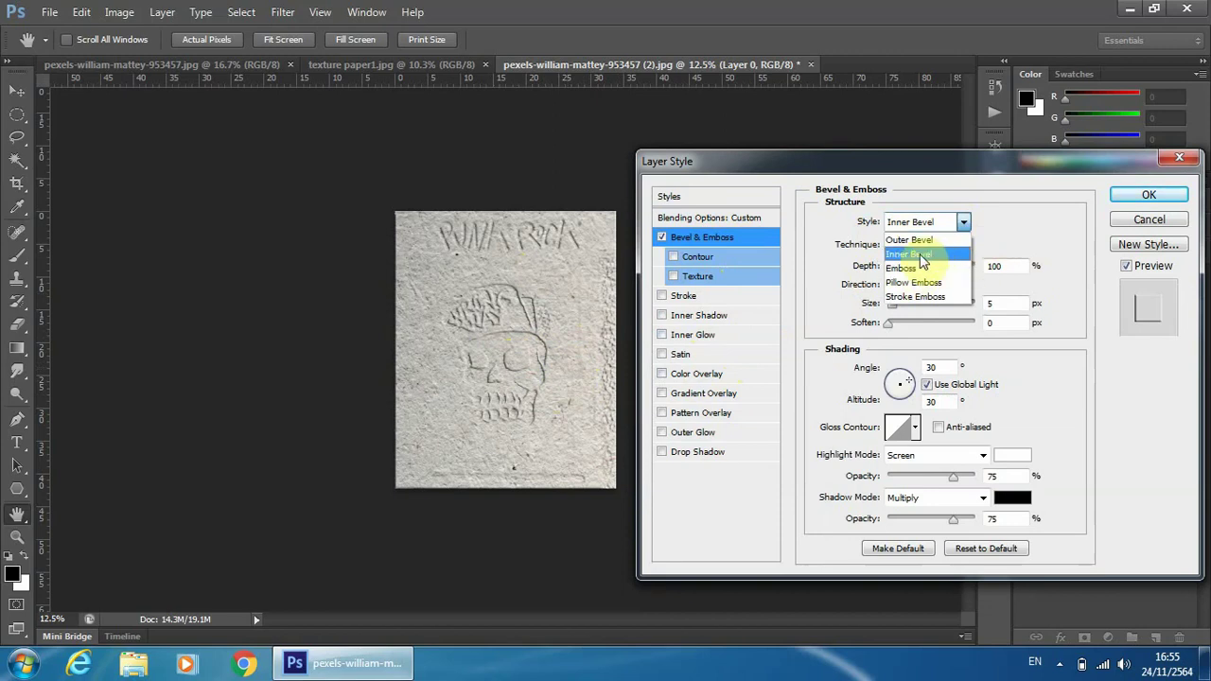
pyautogui.click(921, 257)
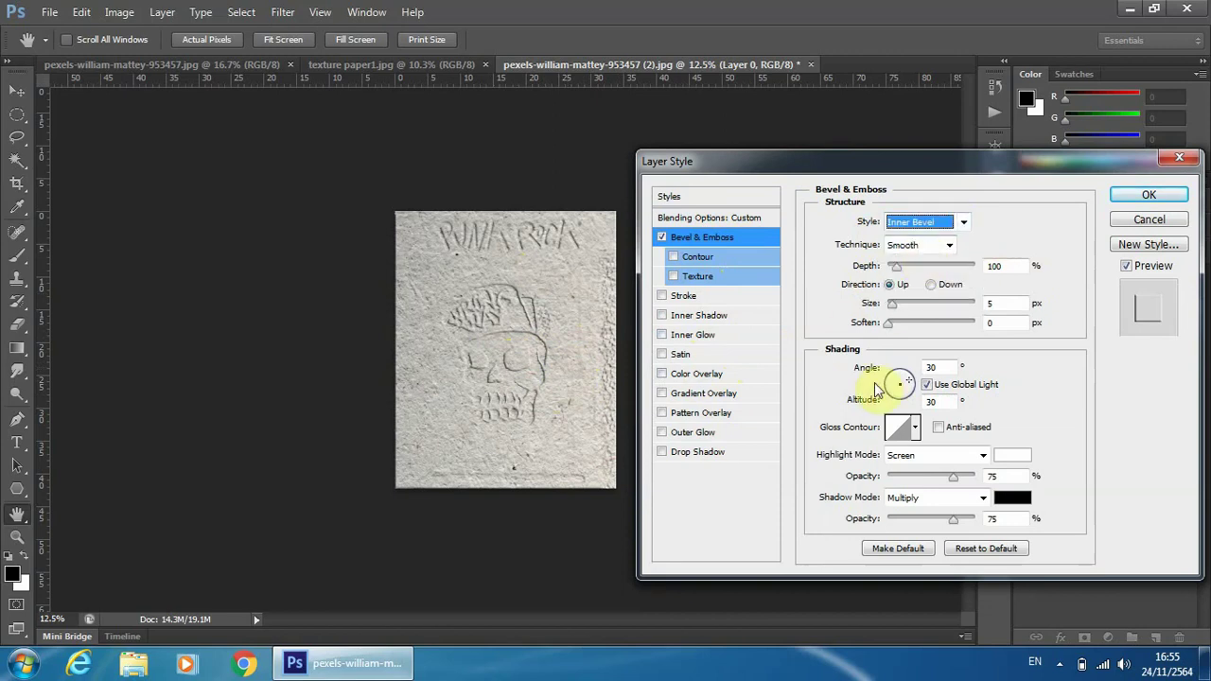
pyautogui.click(932, 285)
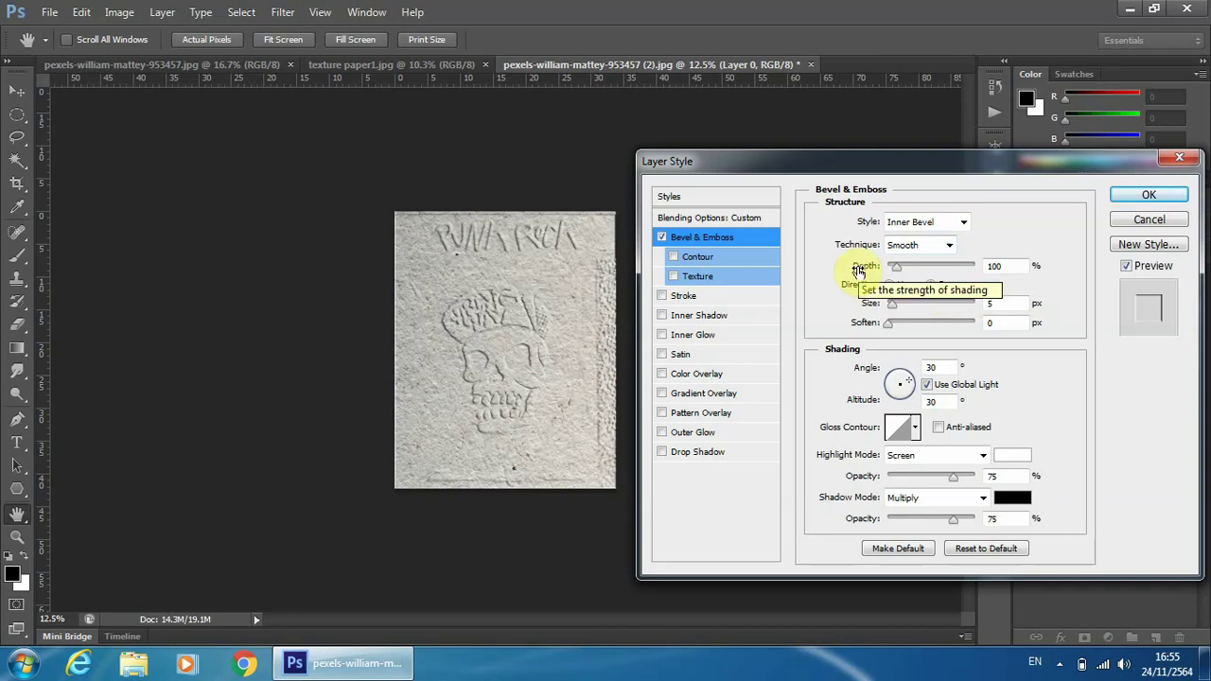
pyautogui.moveTo(858, 271); pyautogui.dragTo(880, 273)
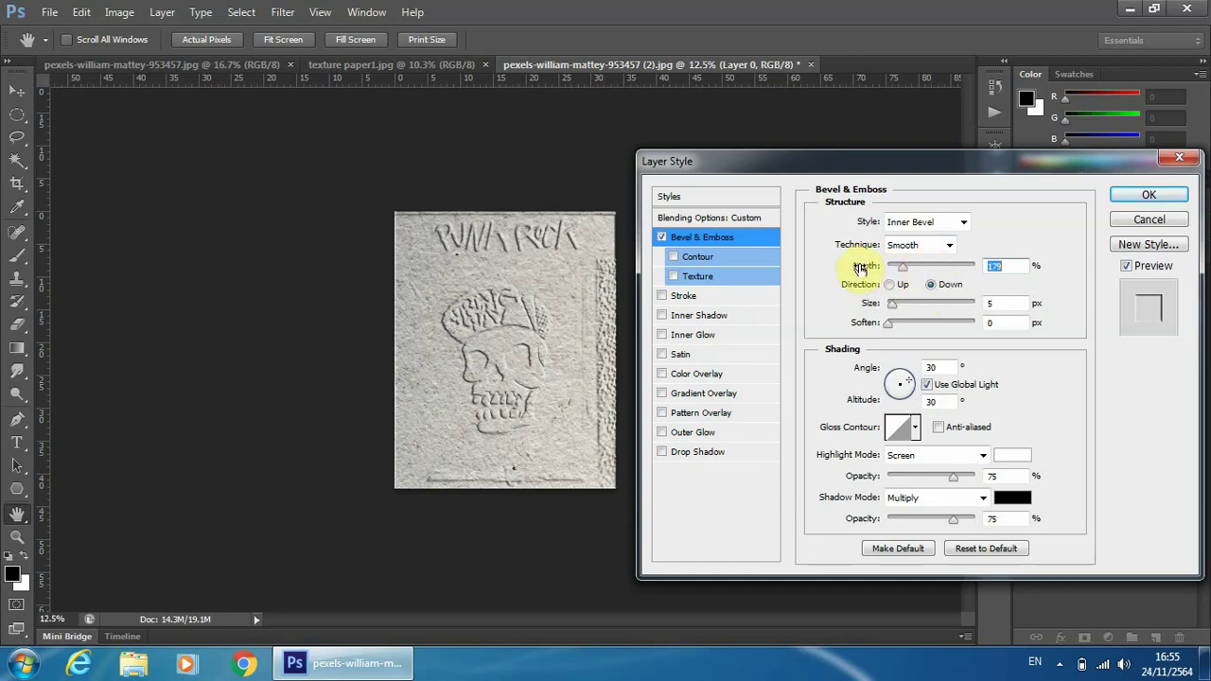
pyautogui.moveTo(859, 268); pyautogui.dragTo(880, 265)
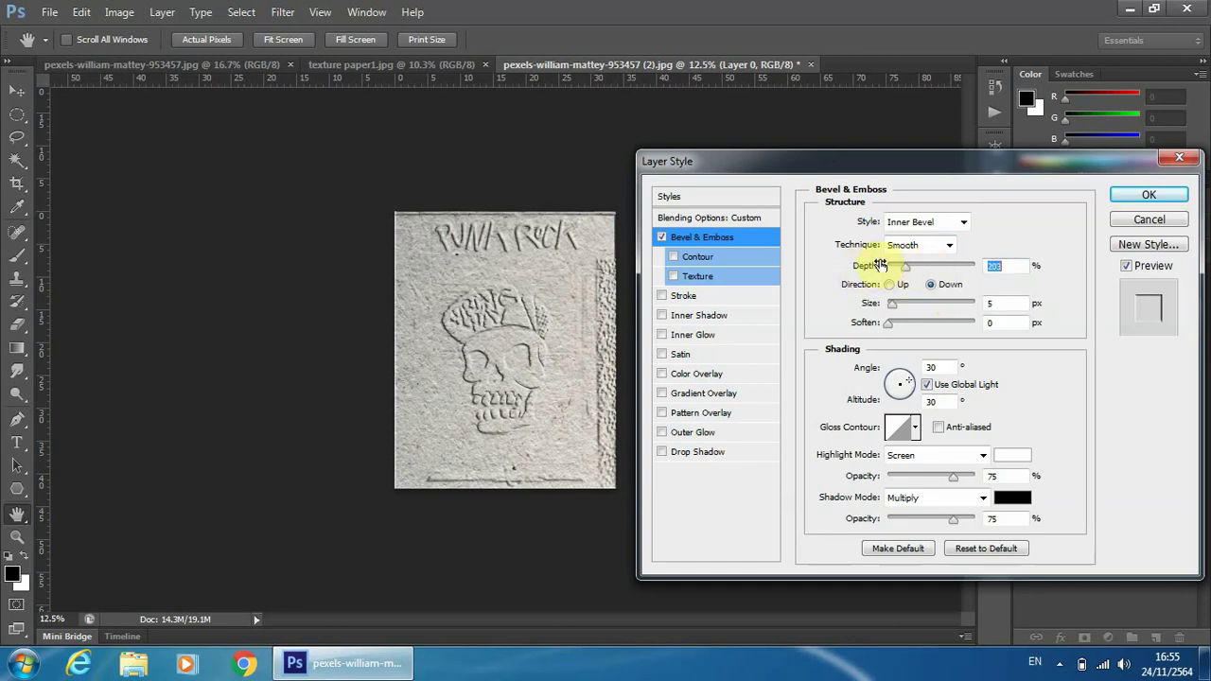
pyautogui.moveTo(880, 265); pyautogui.dragTo(885, 265)
pyautogui.moveTo(864, 268); pyautogui.dragTo(875, 267)
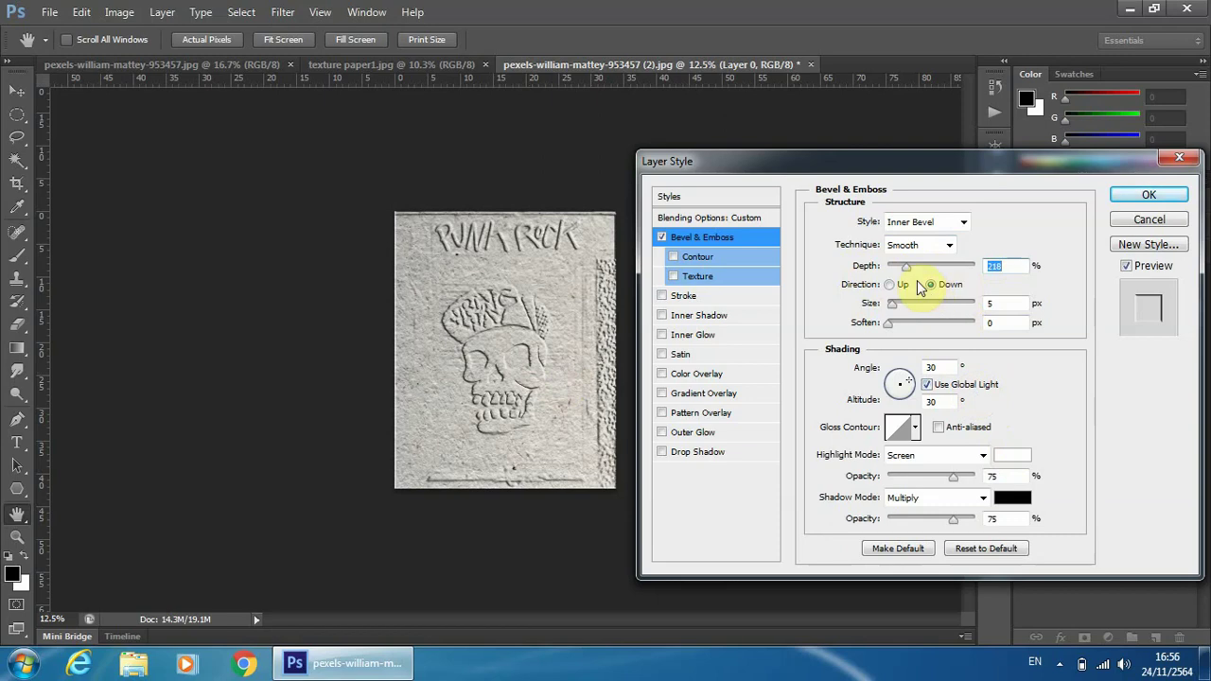
pyautogui.click(950, 246)
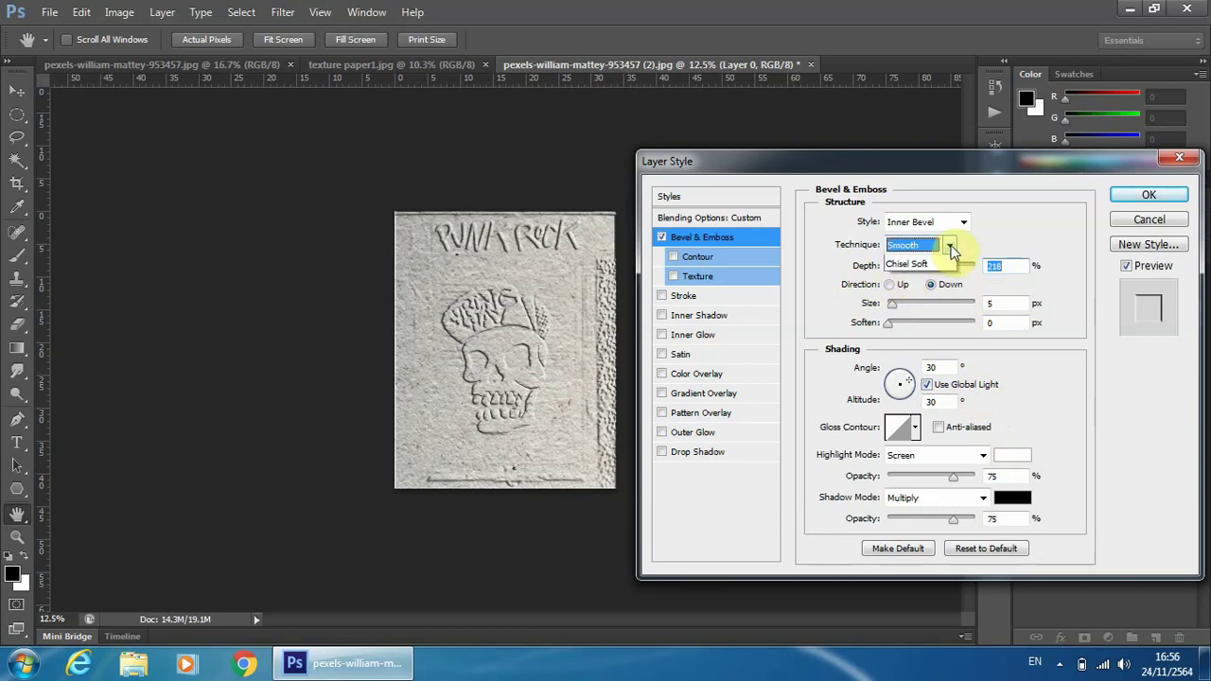
pyautogui.click(917, 263)
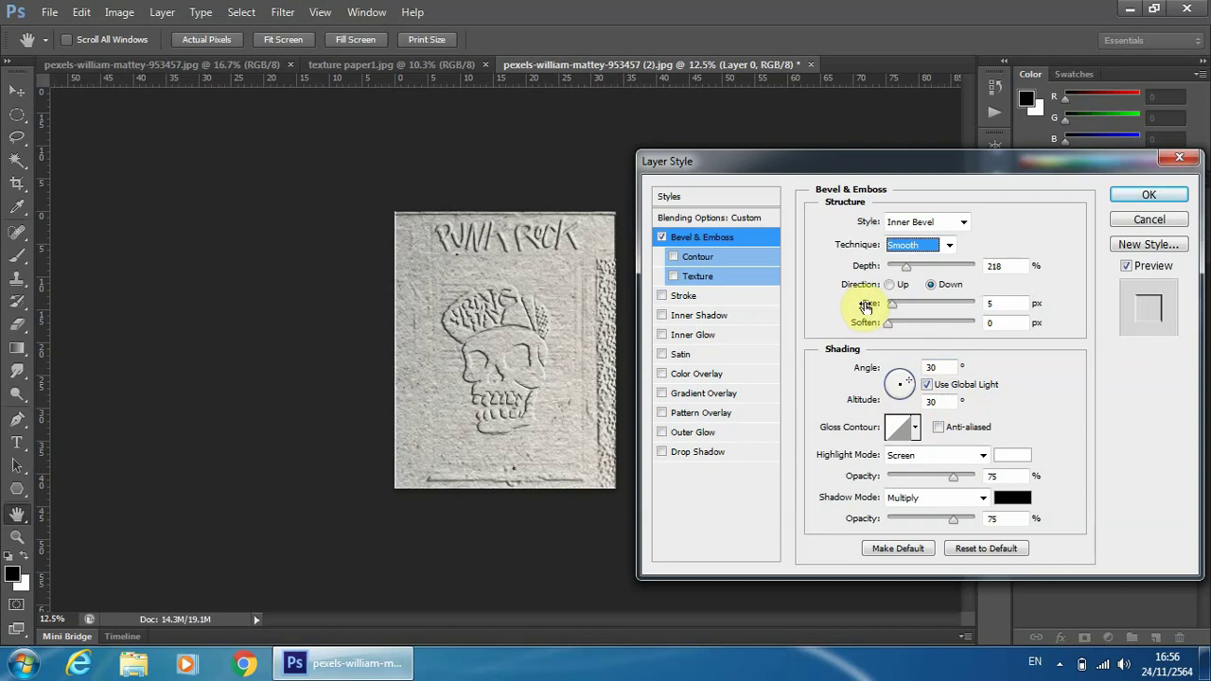
# Set the Bevel & Emboss Size to 22 px and Soften to 16 px
pyautogui.moveTo(865, 305); pyautogui.dragTo(880, 305)
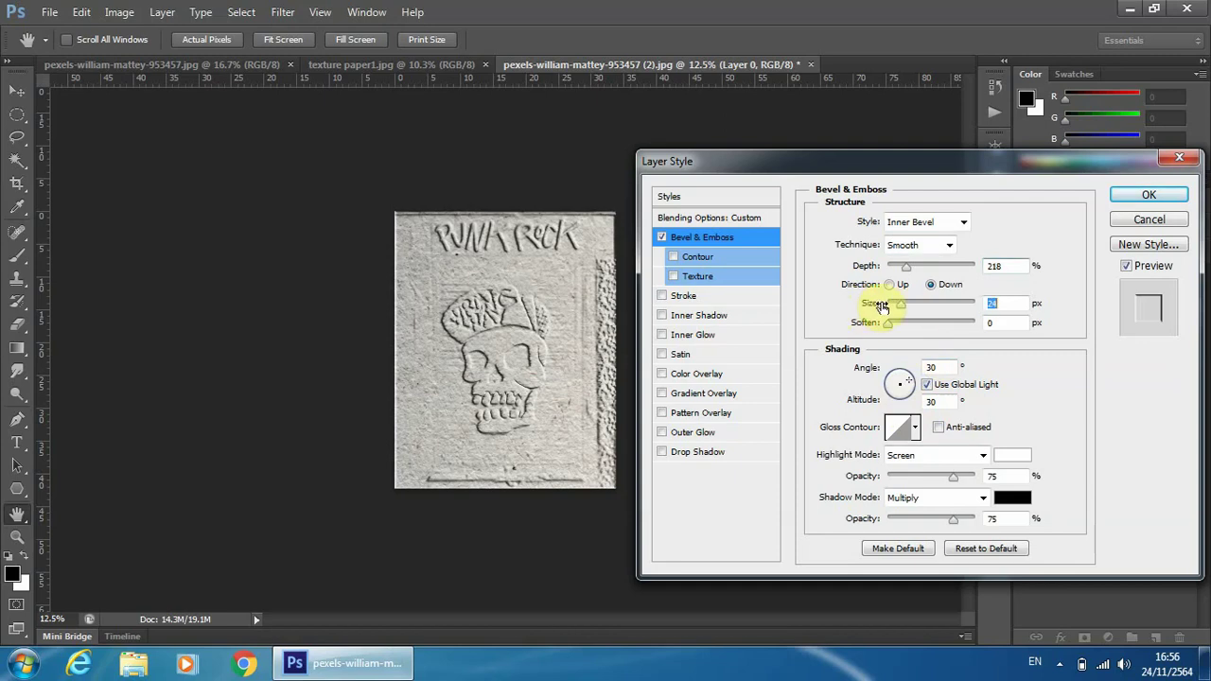
pyautogui.click(868, 308)
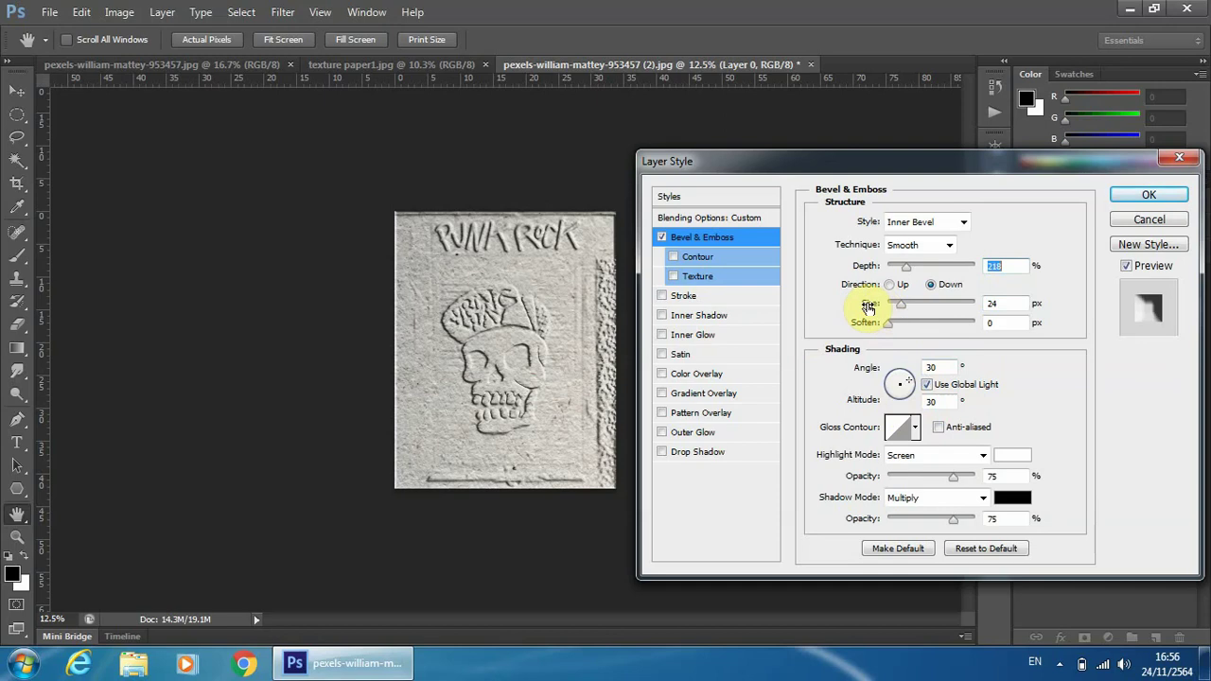
pyautogui.moveTo(867, 307); pyautogui.dragTo(879, 307)
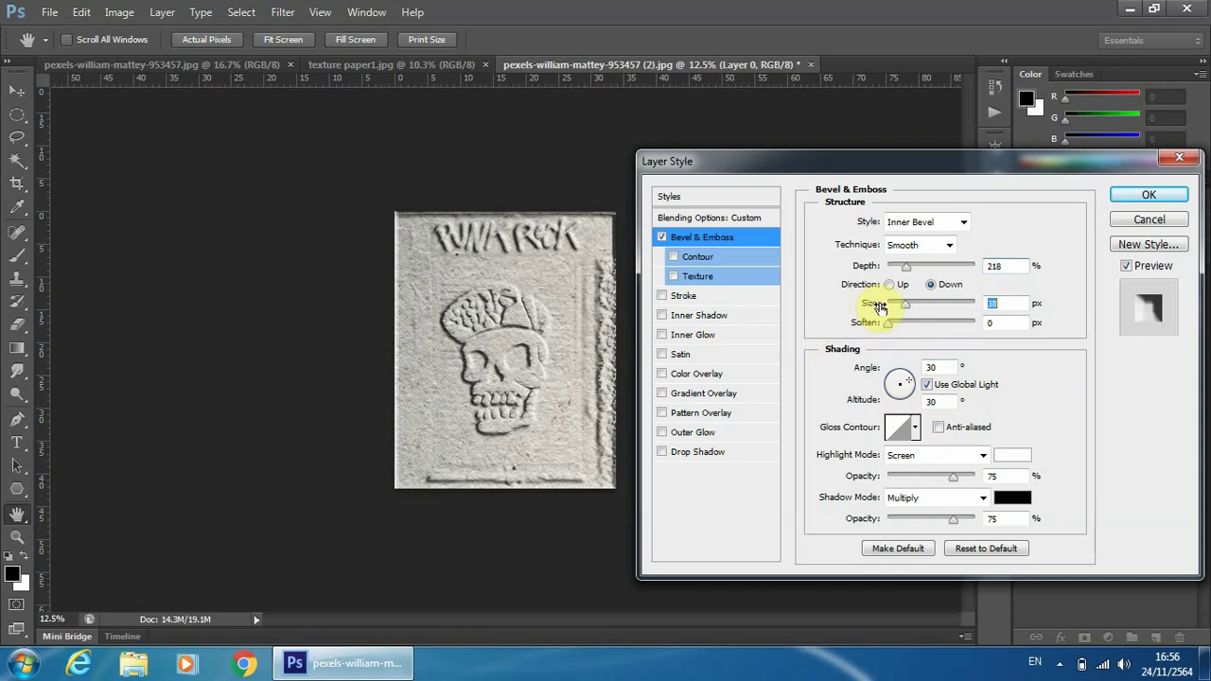
pyautogui.moveTo(879, 308)
pyautogui.mouseDown()
pyautogui.moveTo(894, 304)
pyautogui.moveTo(865, 300)
pyautogui.mouseUp()
pyautogui.hotkey('shift', 'Tab')
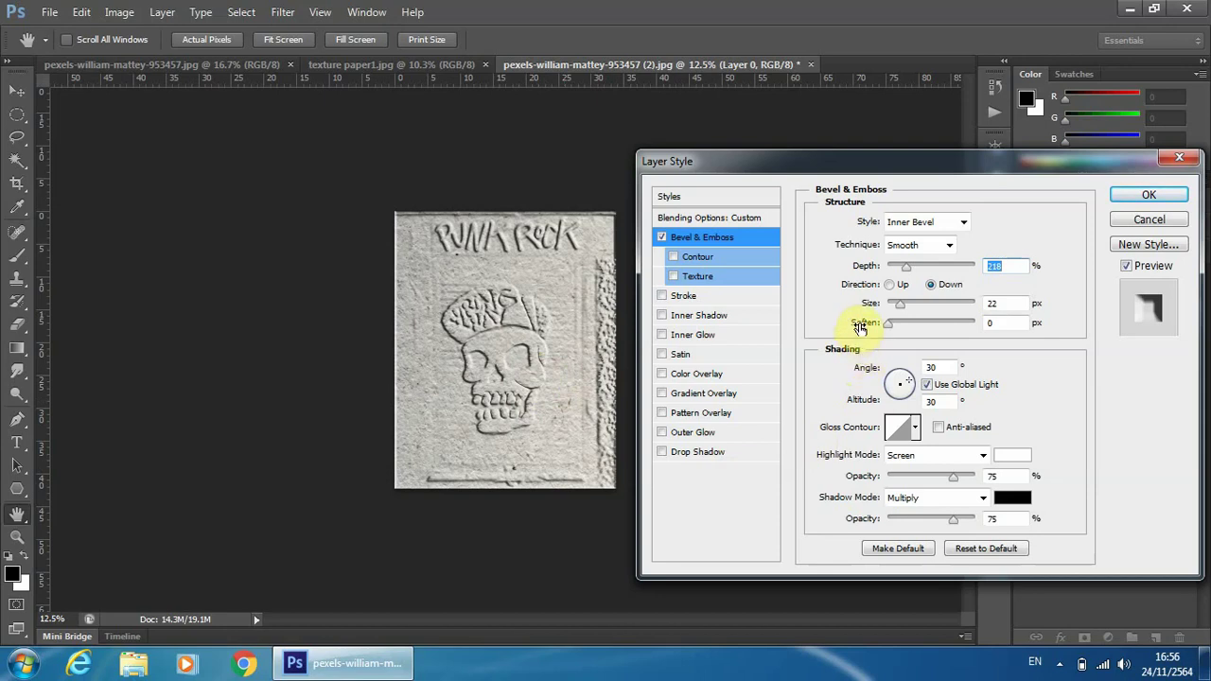
pyautogui.moveTo(859, 327)
pyautogui.mouseDown()
pyautogui.moveTo(891, 325)
pyautogui.moveTo(861, 328)
pyautogui.mouseUp()
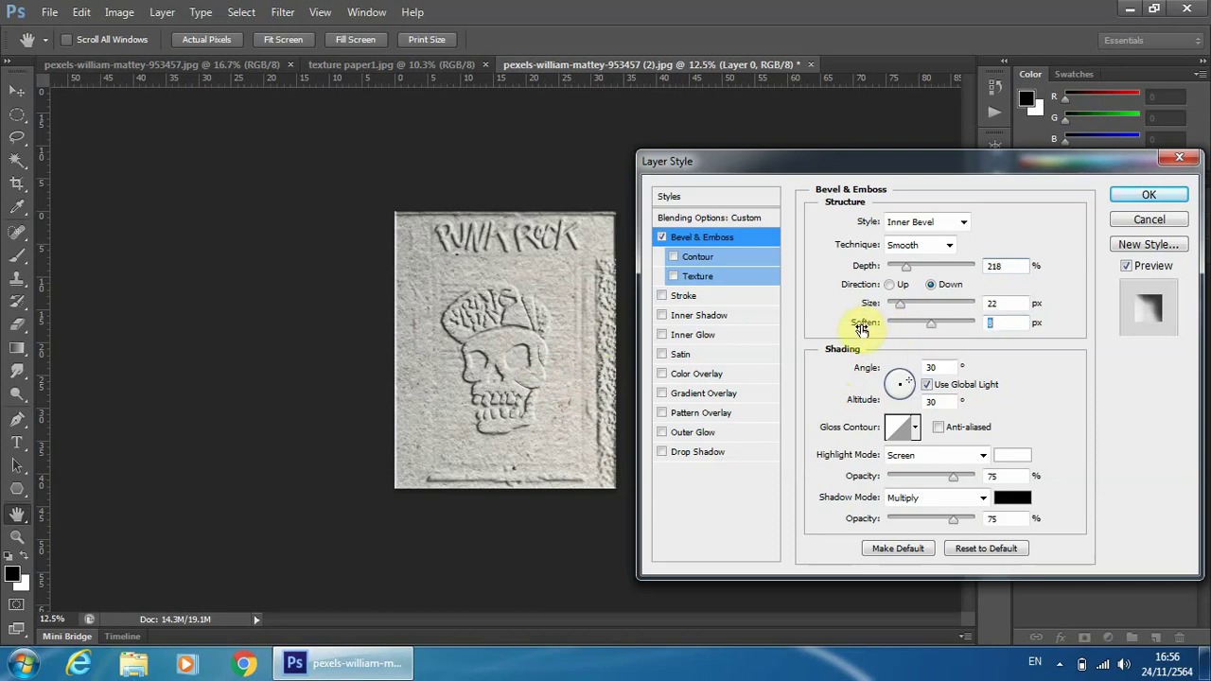
pyautogui.moveTo(861, 328); pyautogui.dragTo(870, 328)
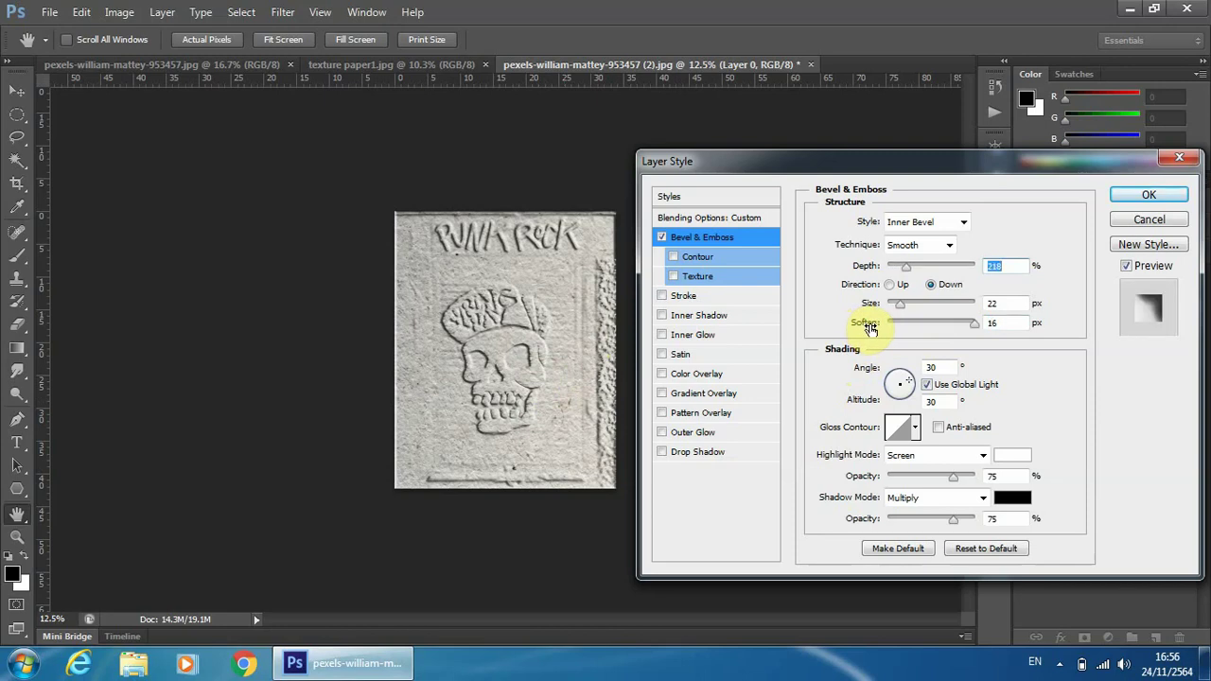
pyautogui.click(871, 328)
pyautogui.click(871, 328)
# Enable Drop Shadow at 54% opacity with Use Global Light off and a 120° angle
pyautogui.click(695, 454)
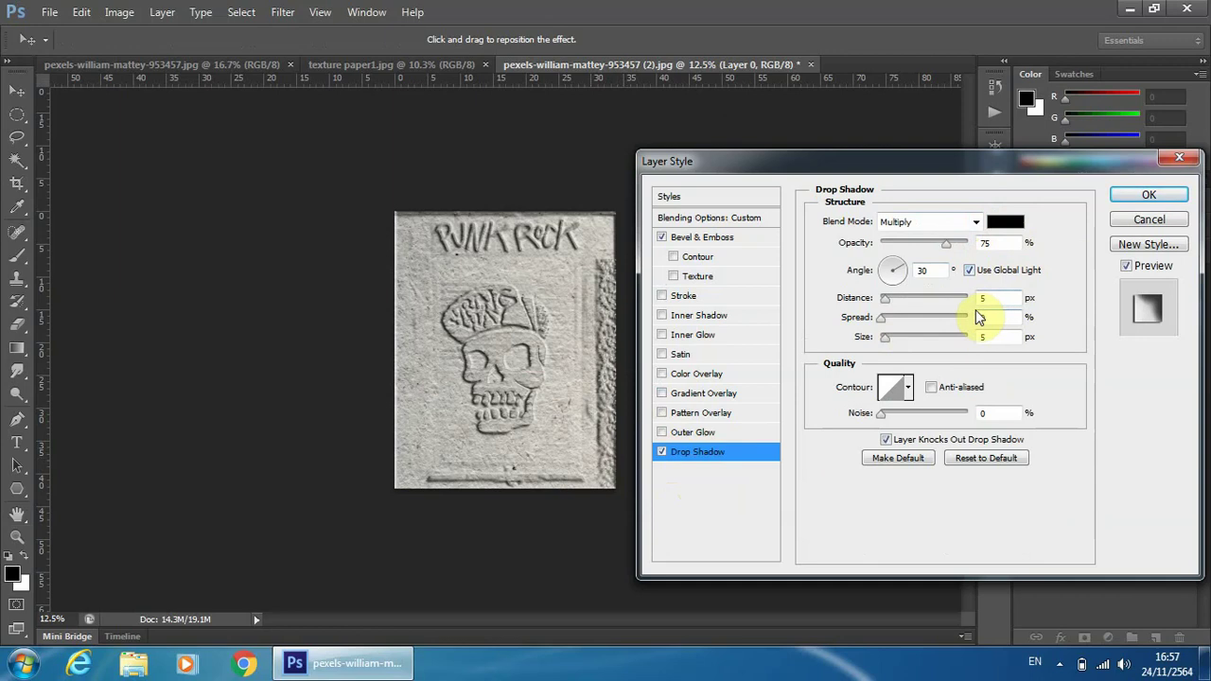
pyautogui.click(852, 244)
pyautogui.moveTo(852, 244)
pyautogui.mouseDown()
pyautogui.moveTo(880, 246)
pyautogui.moveTo(859, 244)
pyautogui.mouseUp()
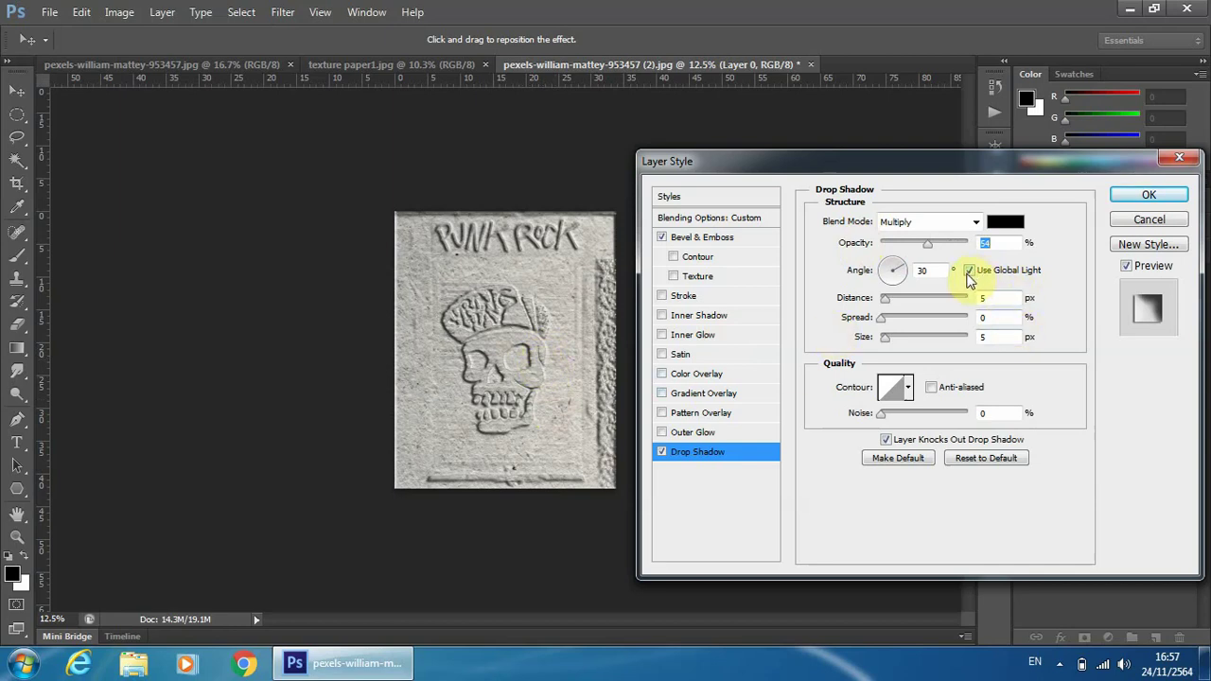
pyautogui.click(969, 272)
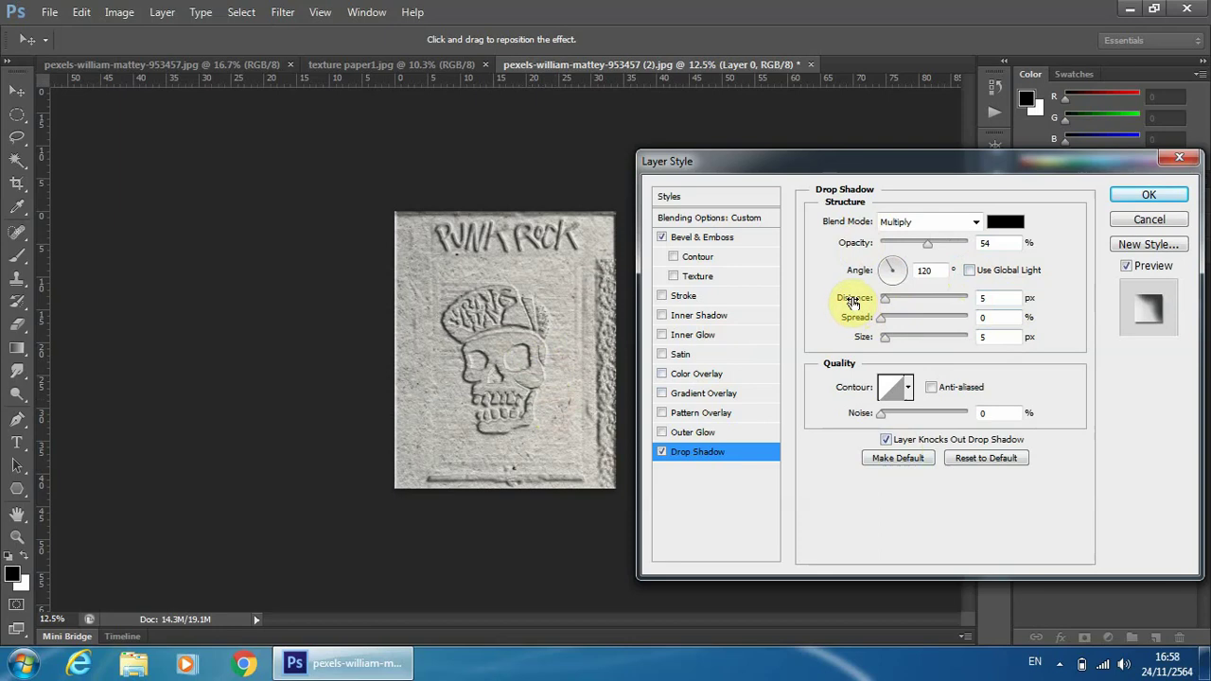
# Give the drop shadow 12 px distance, 8% spread, 5 px size and 27% noise
pyautogui.moveTo(857, 300); pyautogui.dragTo(870, 300)
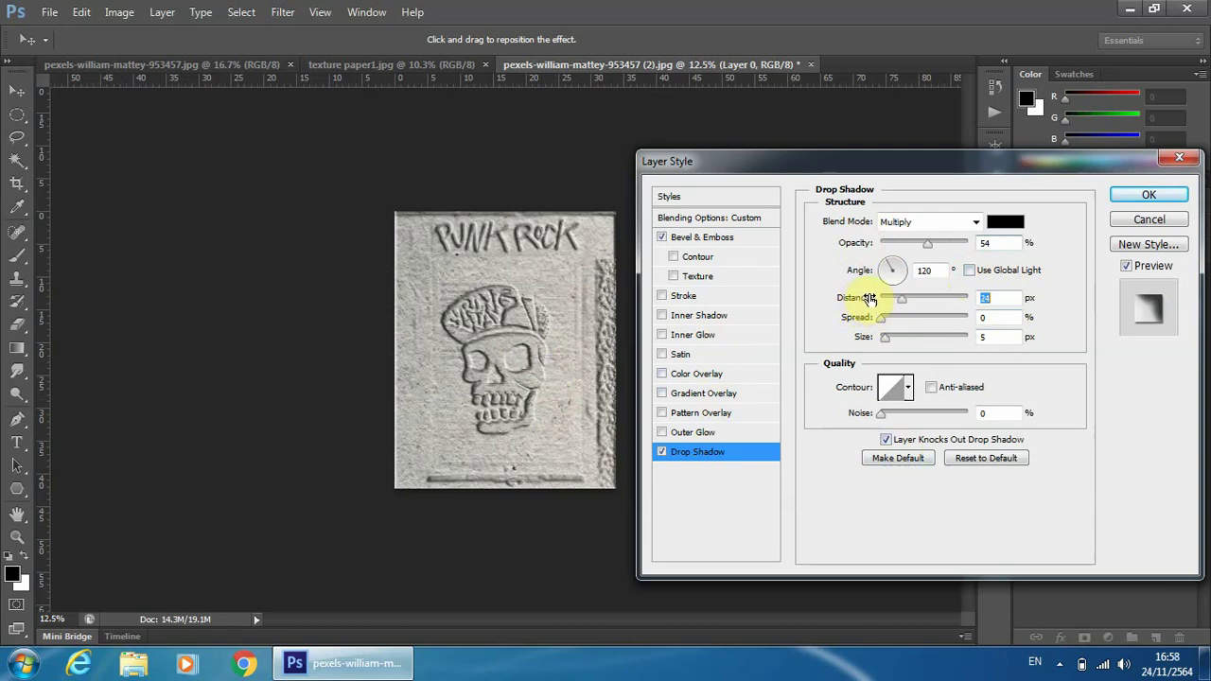
pyautogui.moveTo(867, 298); pyautogui.dragTo(855, 298)
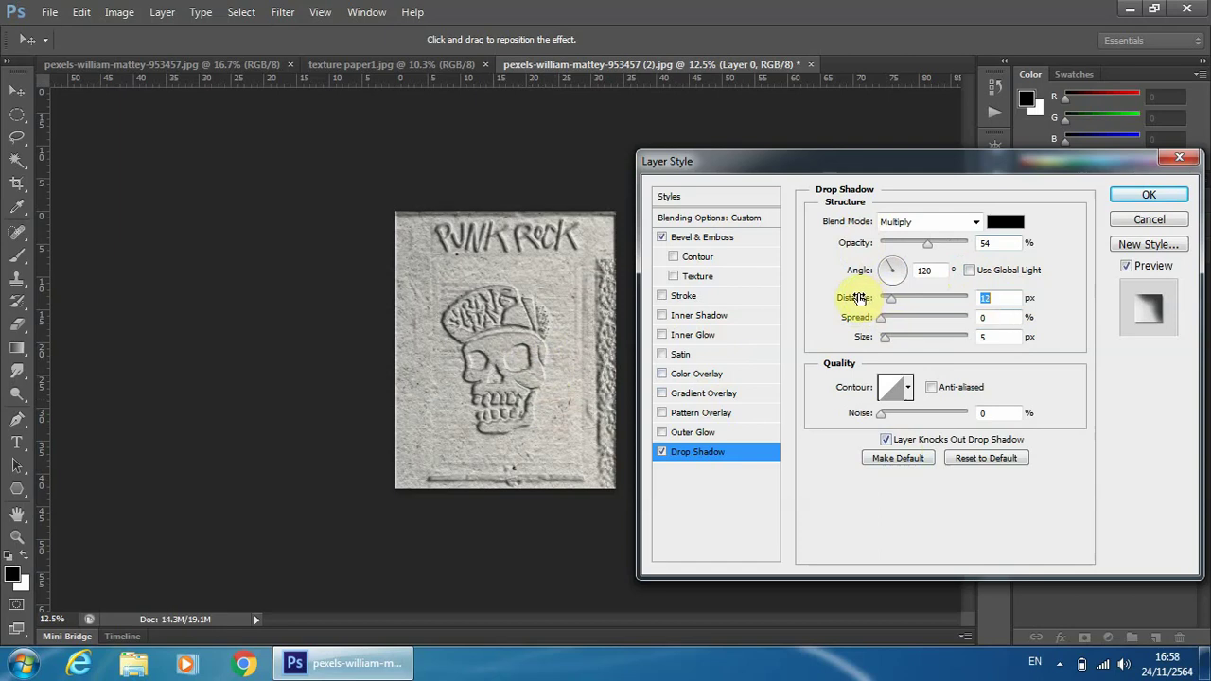
pyautogui.moveTo(855, 297); pyautogui.dragTo(856, 322)
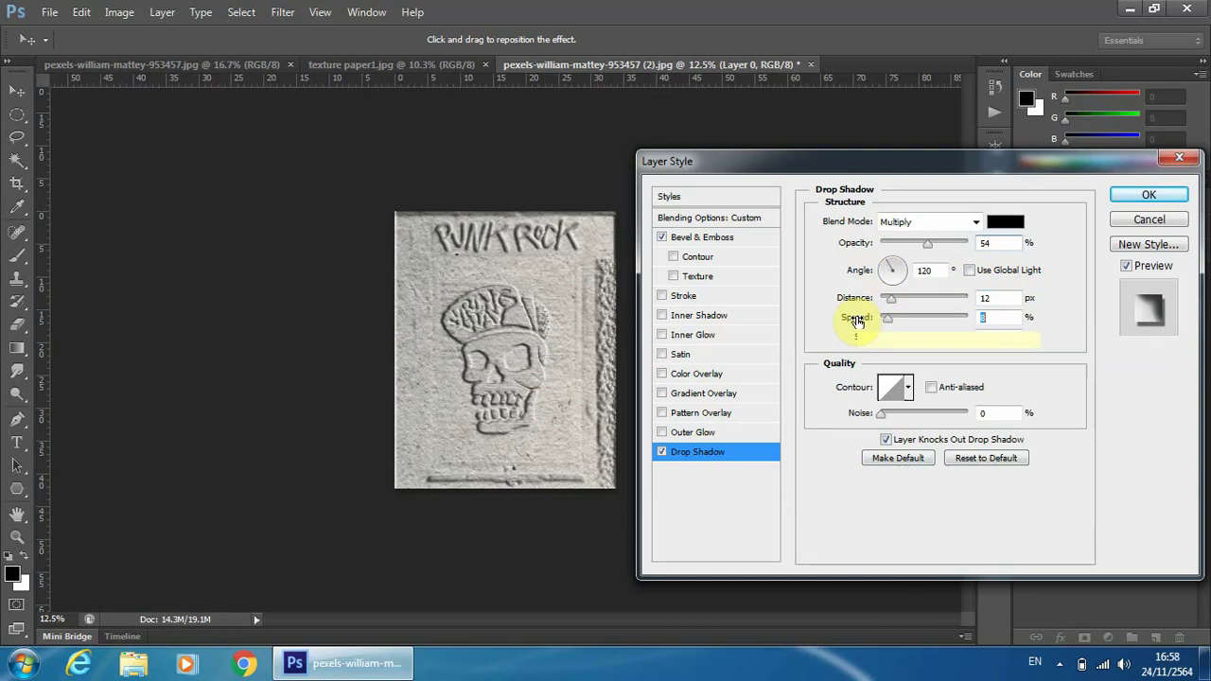
pyautogui.moveTo(856, 322); pyautogui.dragTo(858, 322)
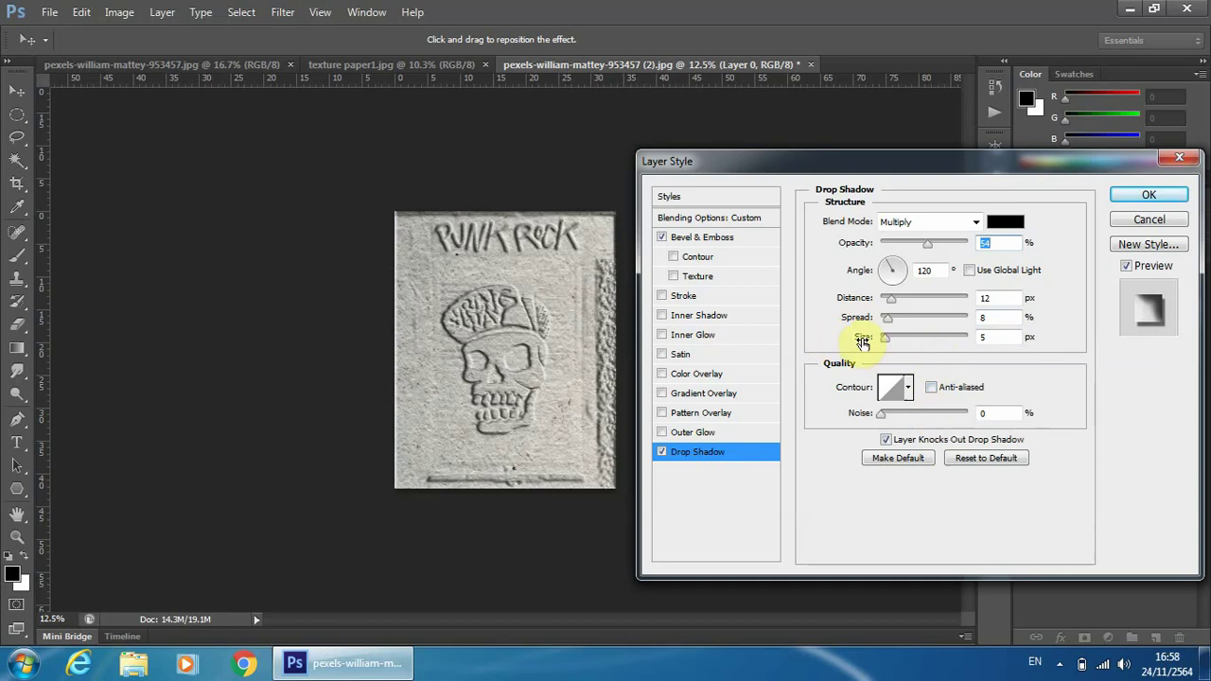
pyautogui.moveTo(863, 343); pyautogui.dragTo(861, 343)
pyautogui.moveTo(861, 343); pyautogui.dragTo(871, 342)
pyautogui.moveTo(870, 341); pyautogui.dragTo(871, 339)
pyautogui.moveTo(857, 418); pyautogui.dragTo(872, 417)
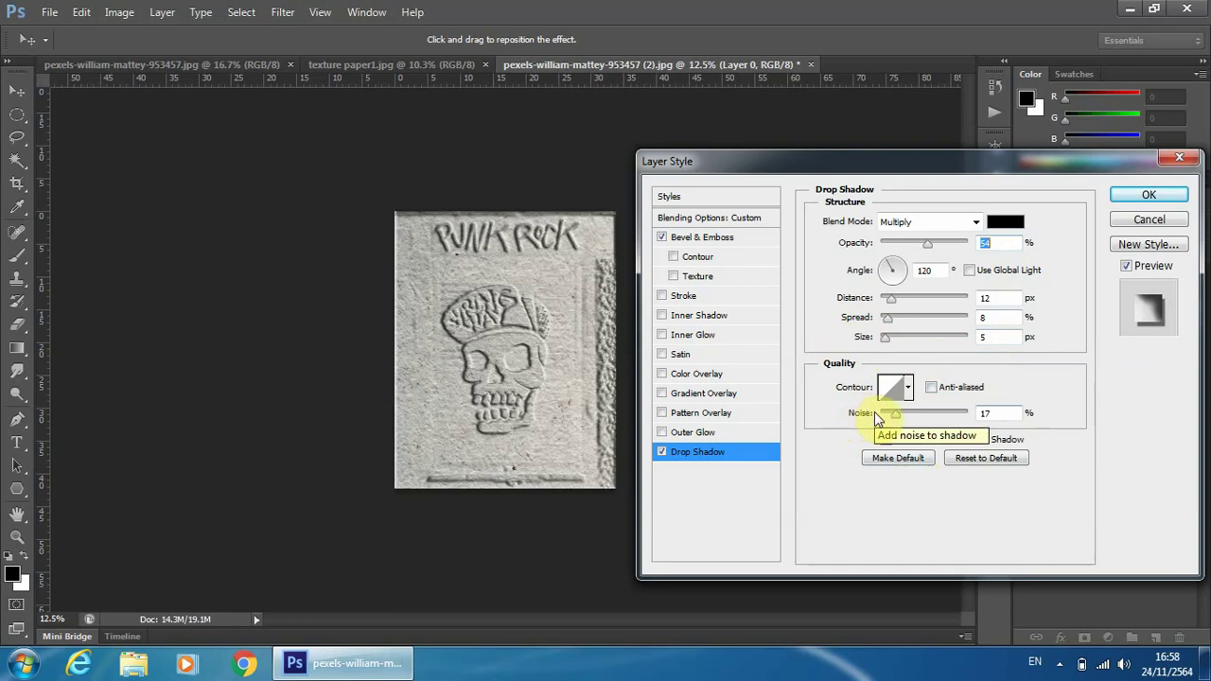
pyautogui.moveTo(854, 417); pyautogui.dragTo(866, 421)
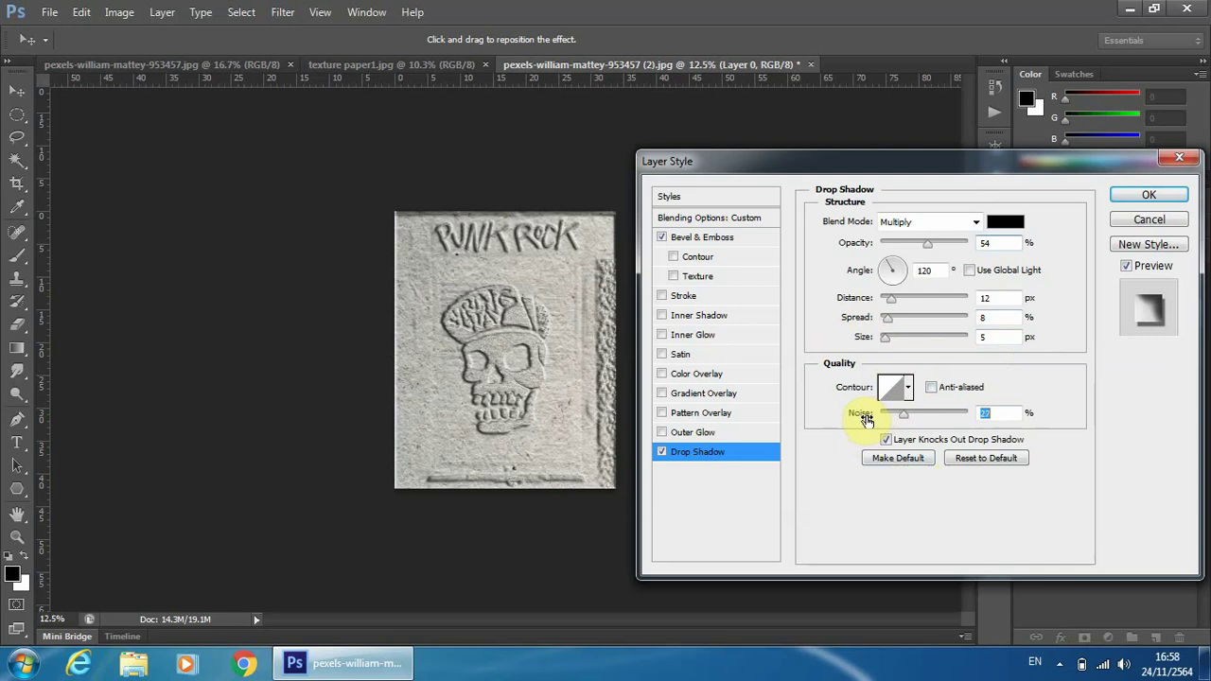
pyautogui.press('Tab')
# Apply the layer styles, zoom in, and switch to the pexels-william-mattey-953457.jpg document
pyautogui.click(1147, 195)
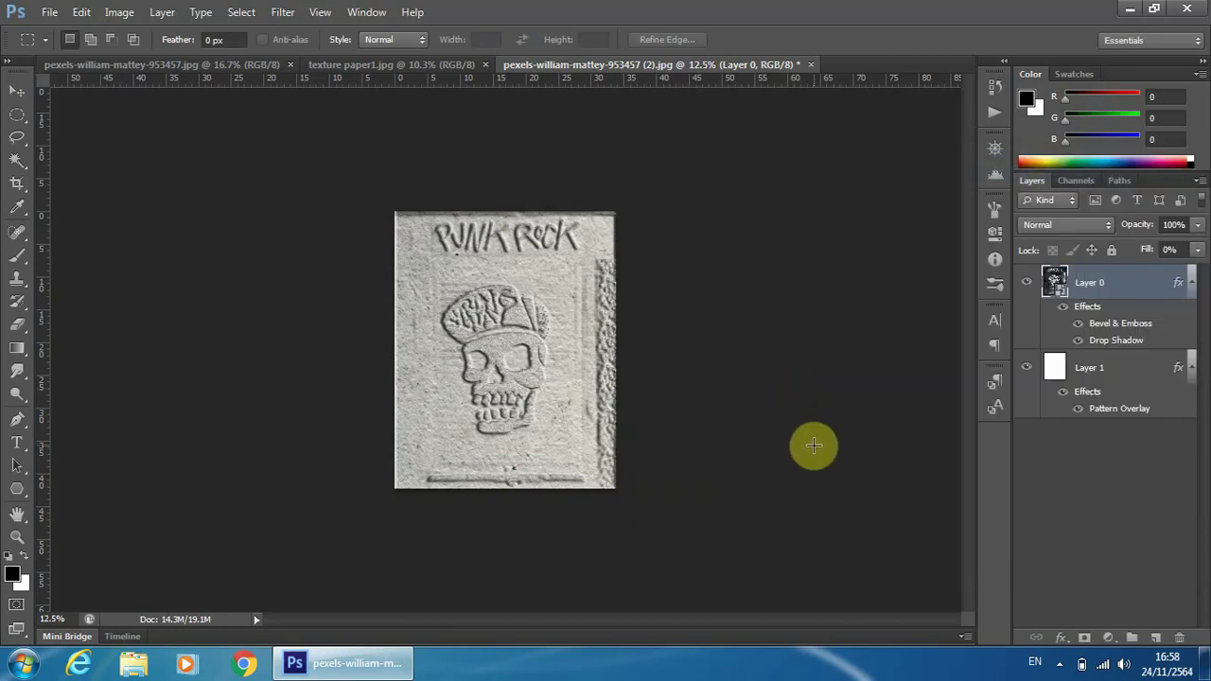
pyautogui.hotkey('ctrl', '+')
pyautogui.hotkey('ctrl', '+')
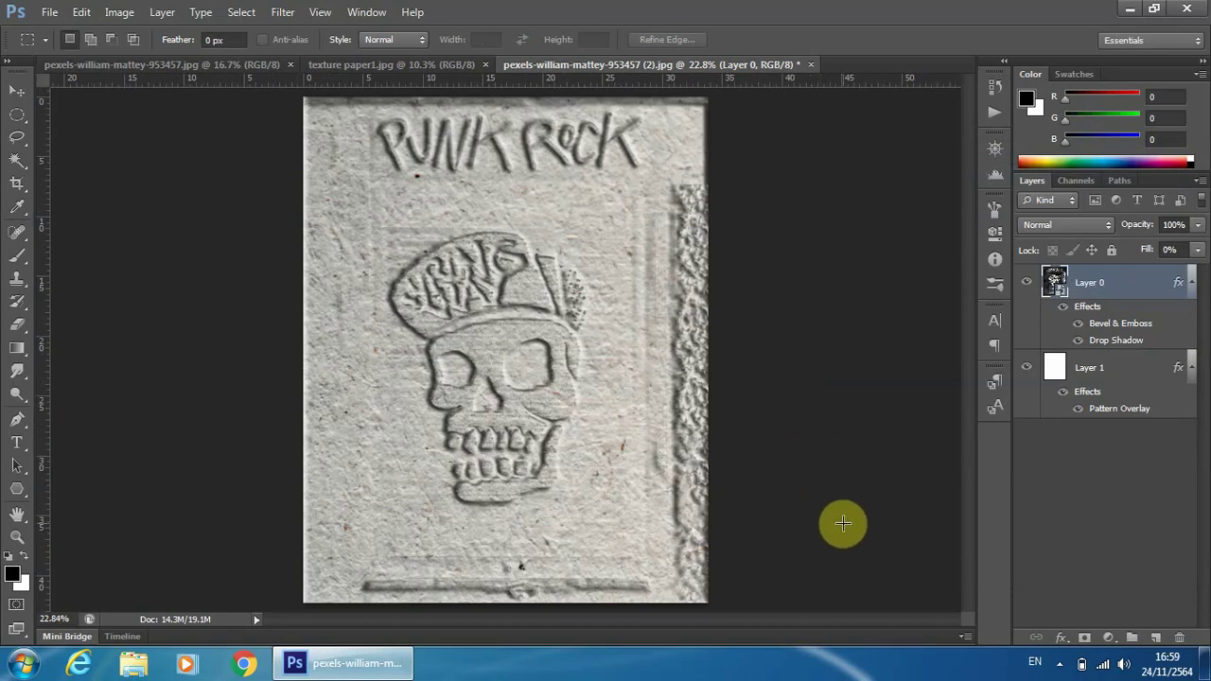
pyautogui.click(169, 66)
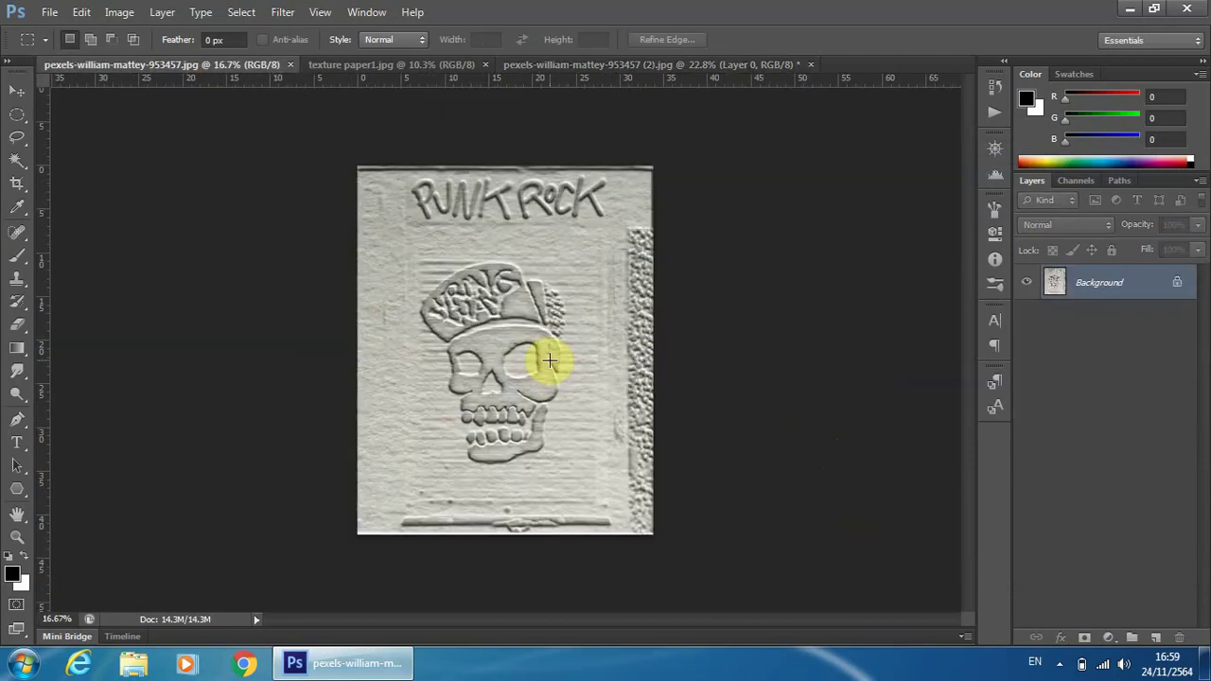
# Zoom in and compare both skull documents, ending on pexels-william-mattey-953457 (2).jpg
pyautogui.hotkey('ctrl', '+')
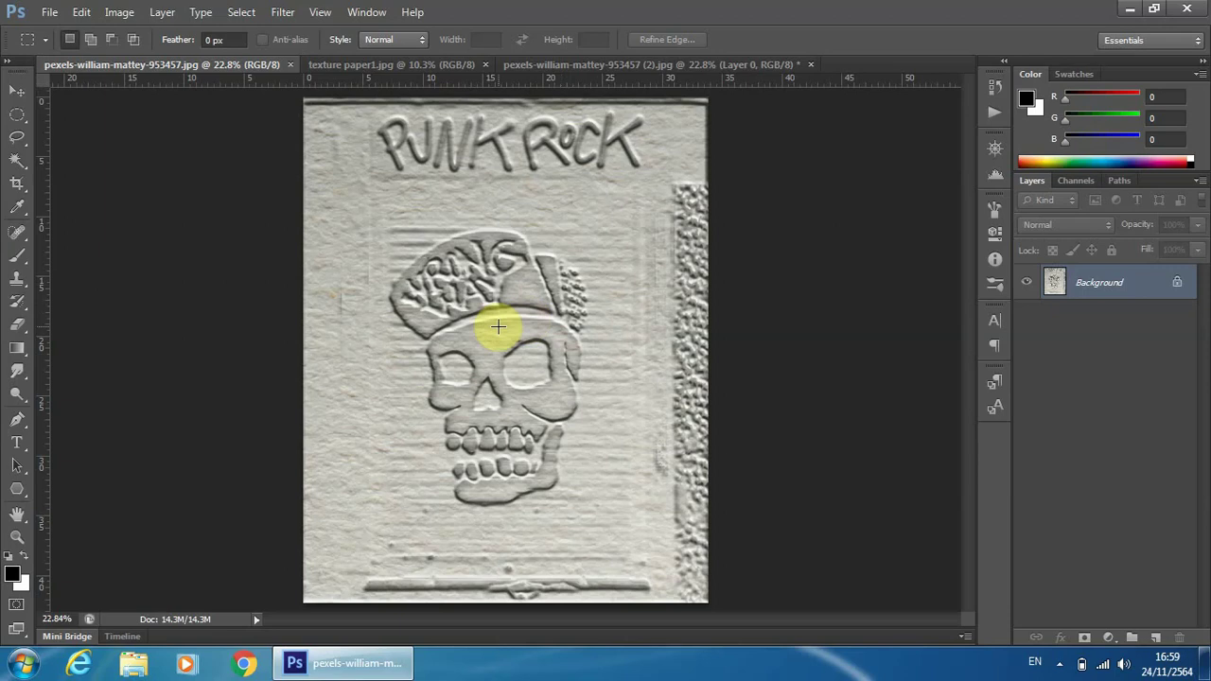
pyautogui.click(702, 66)
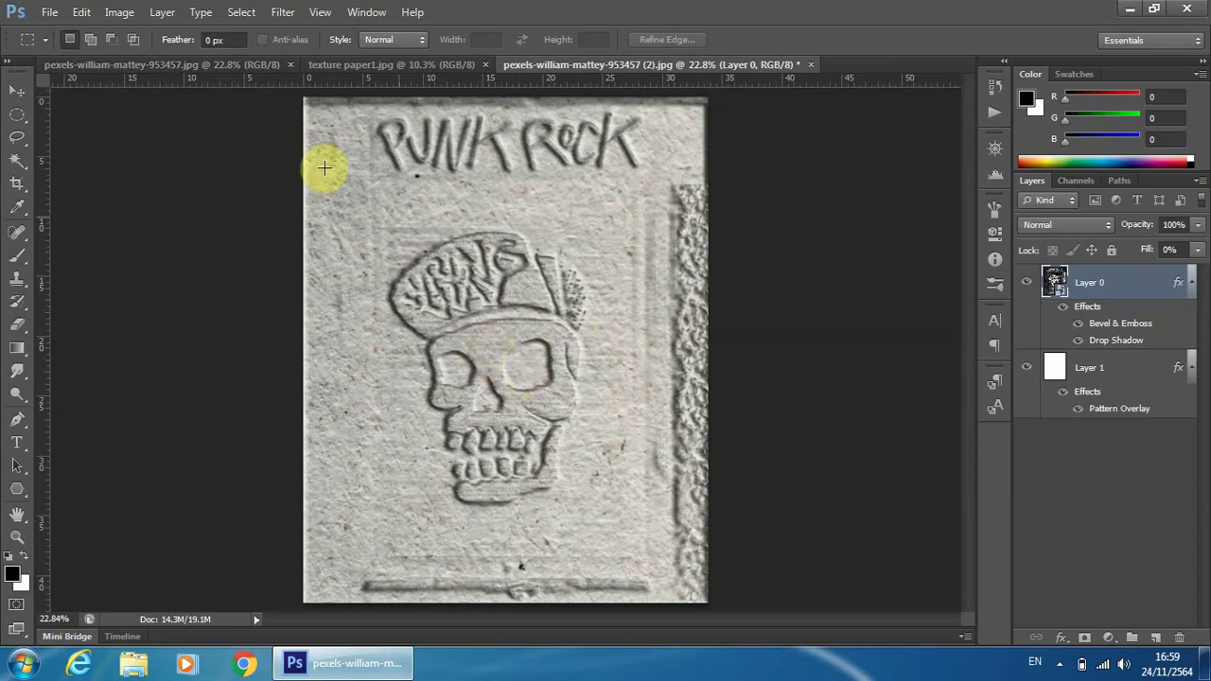
pyautogui.click(194, 69)
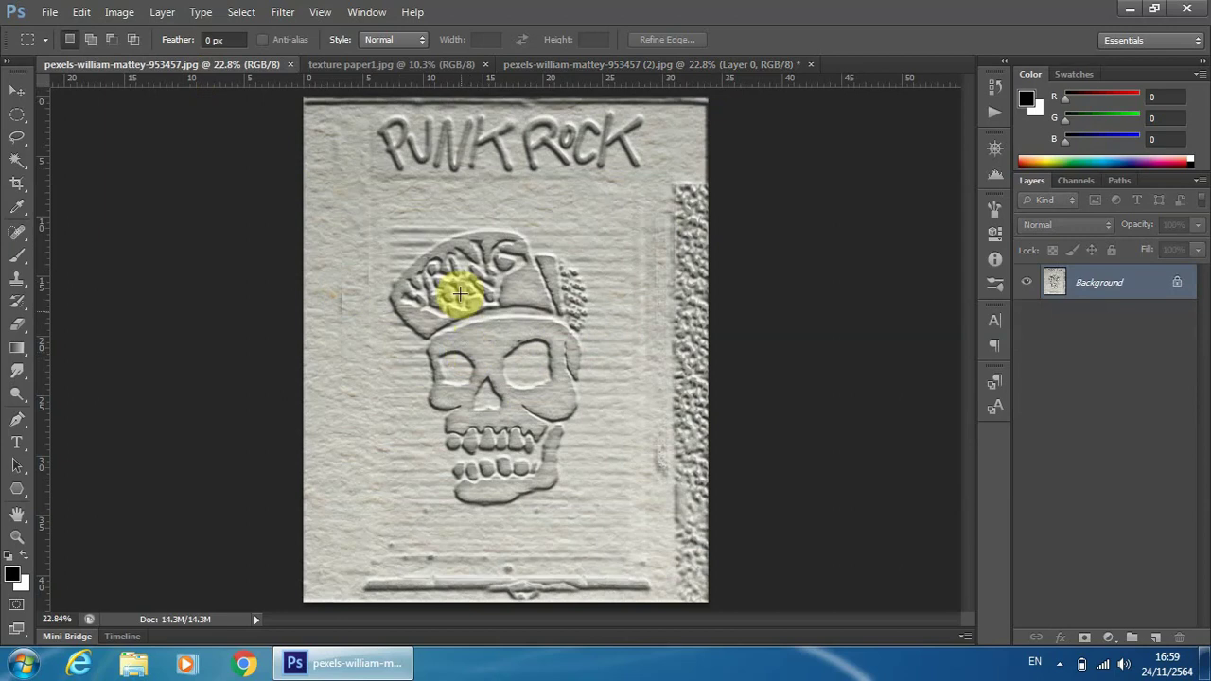
pyautogui.click(685, 68)
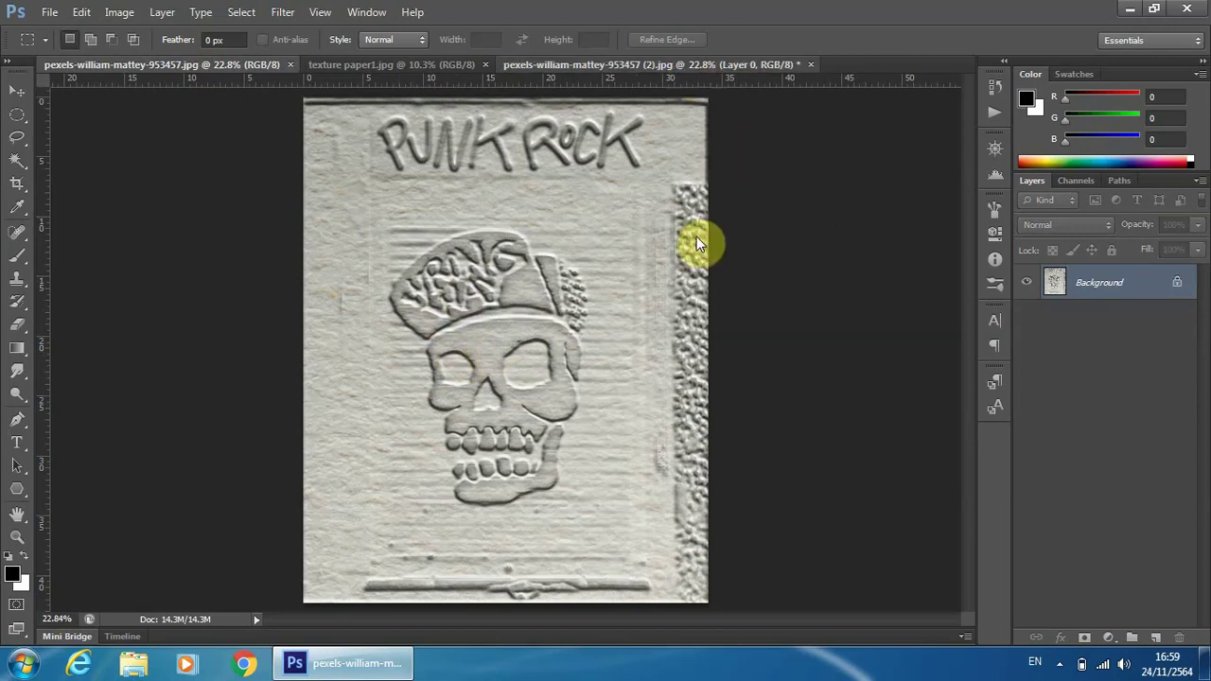